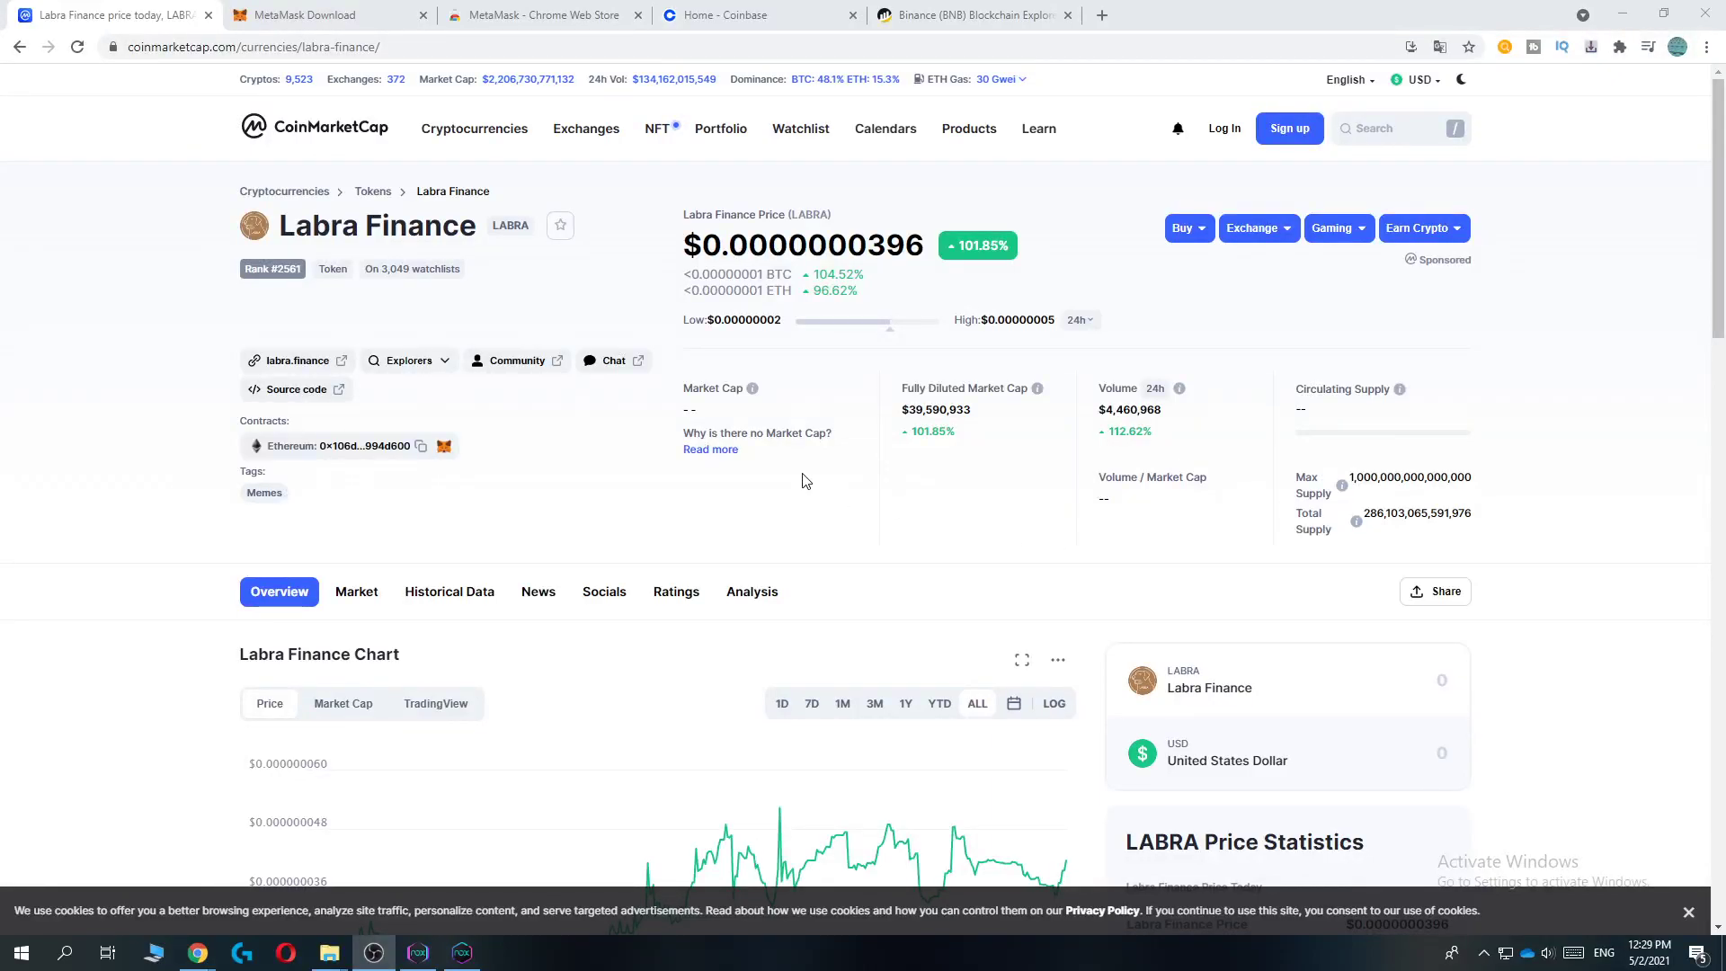
Step: Copy the Labra Finance Ethereum contract address from its CoinMarketCap page
left_click_drag(536, 227, 434, 227)
left_click(529, 262)
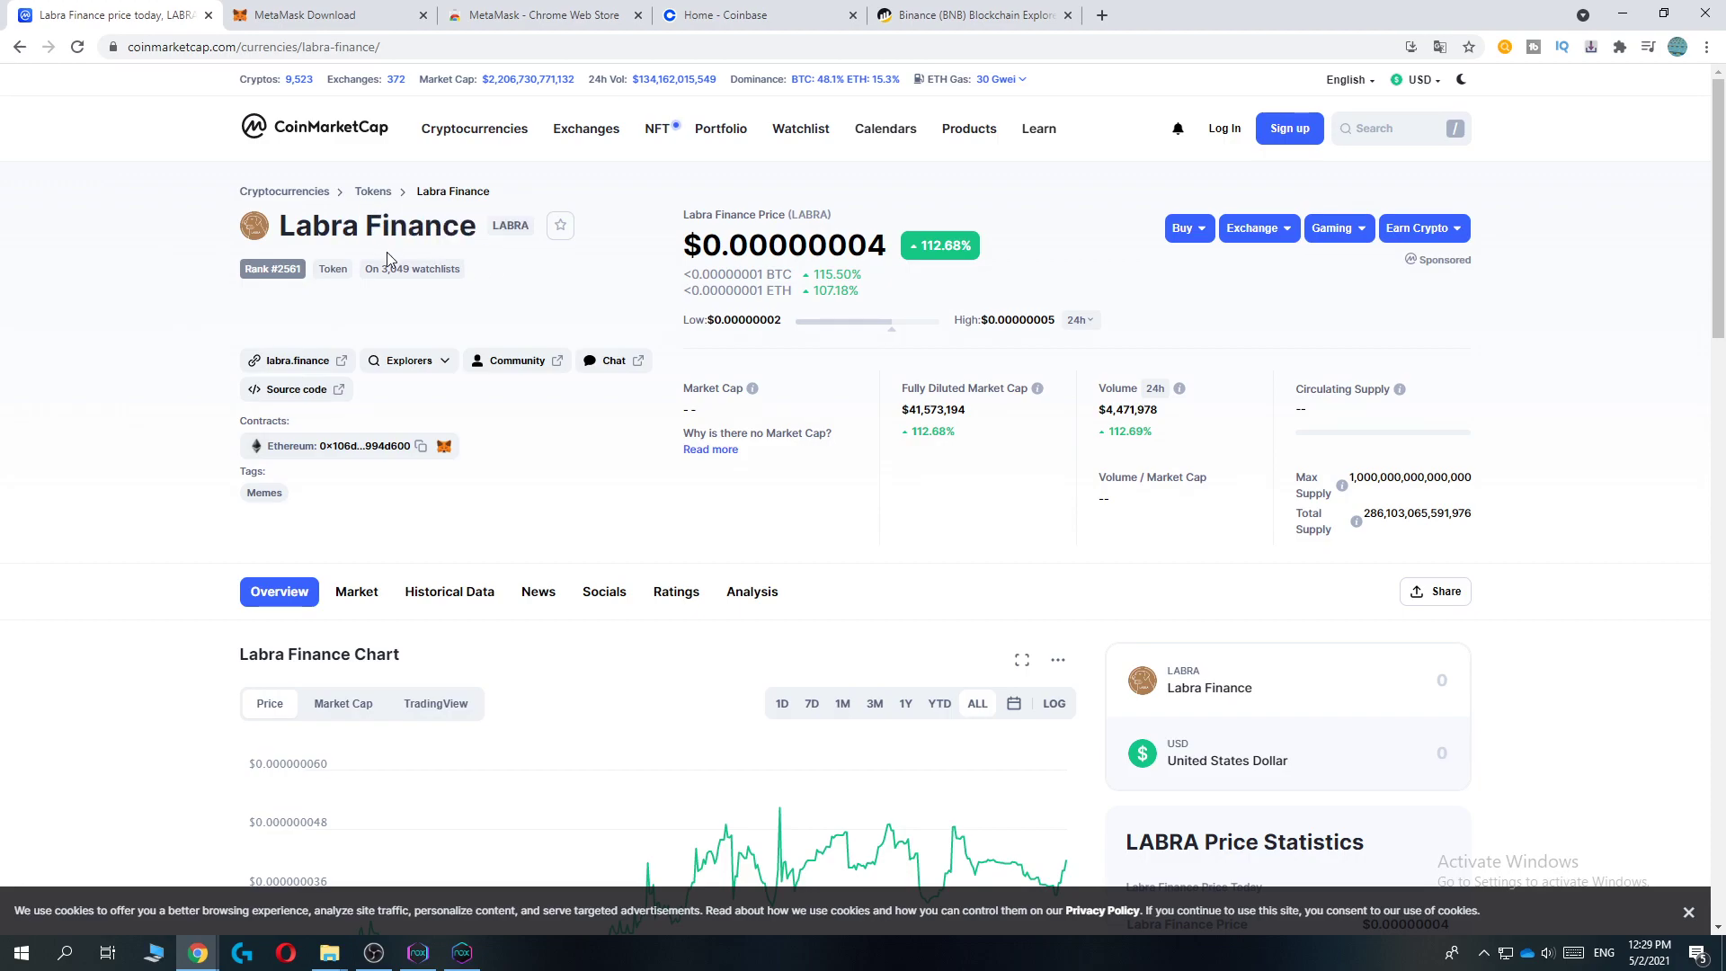
scroll(387, 258, "down", 4)
scroll(411, 251, "up", 2)
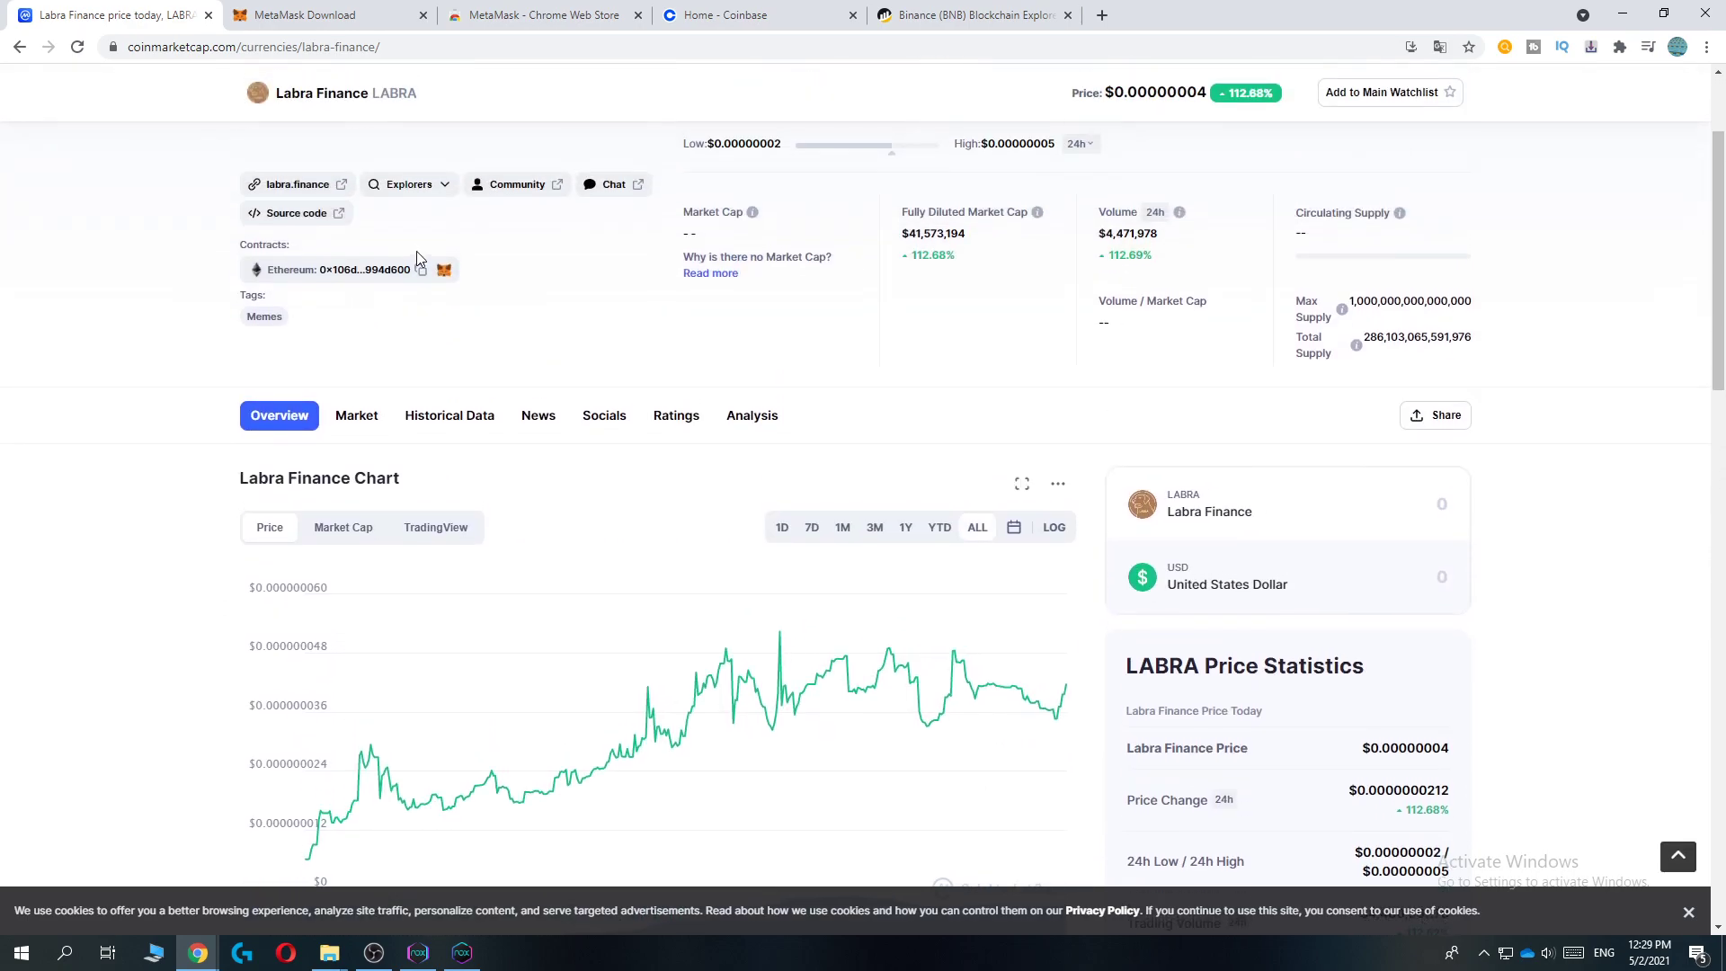
scroll(417, 250, "up", 2)
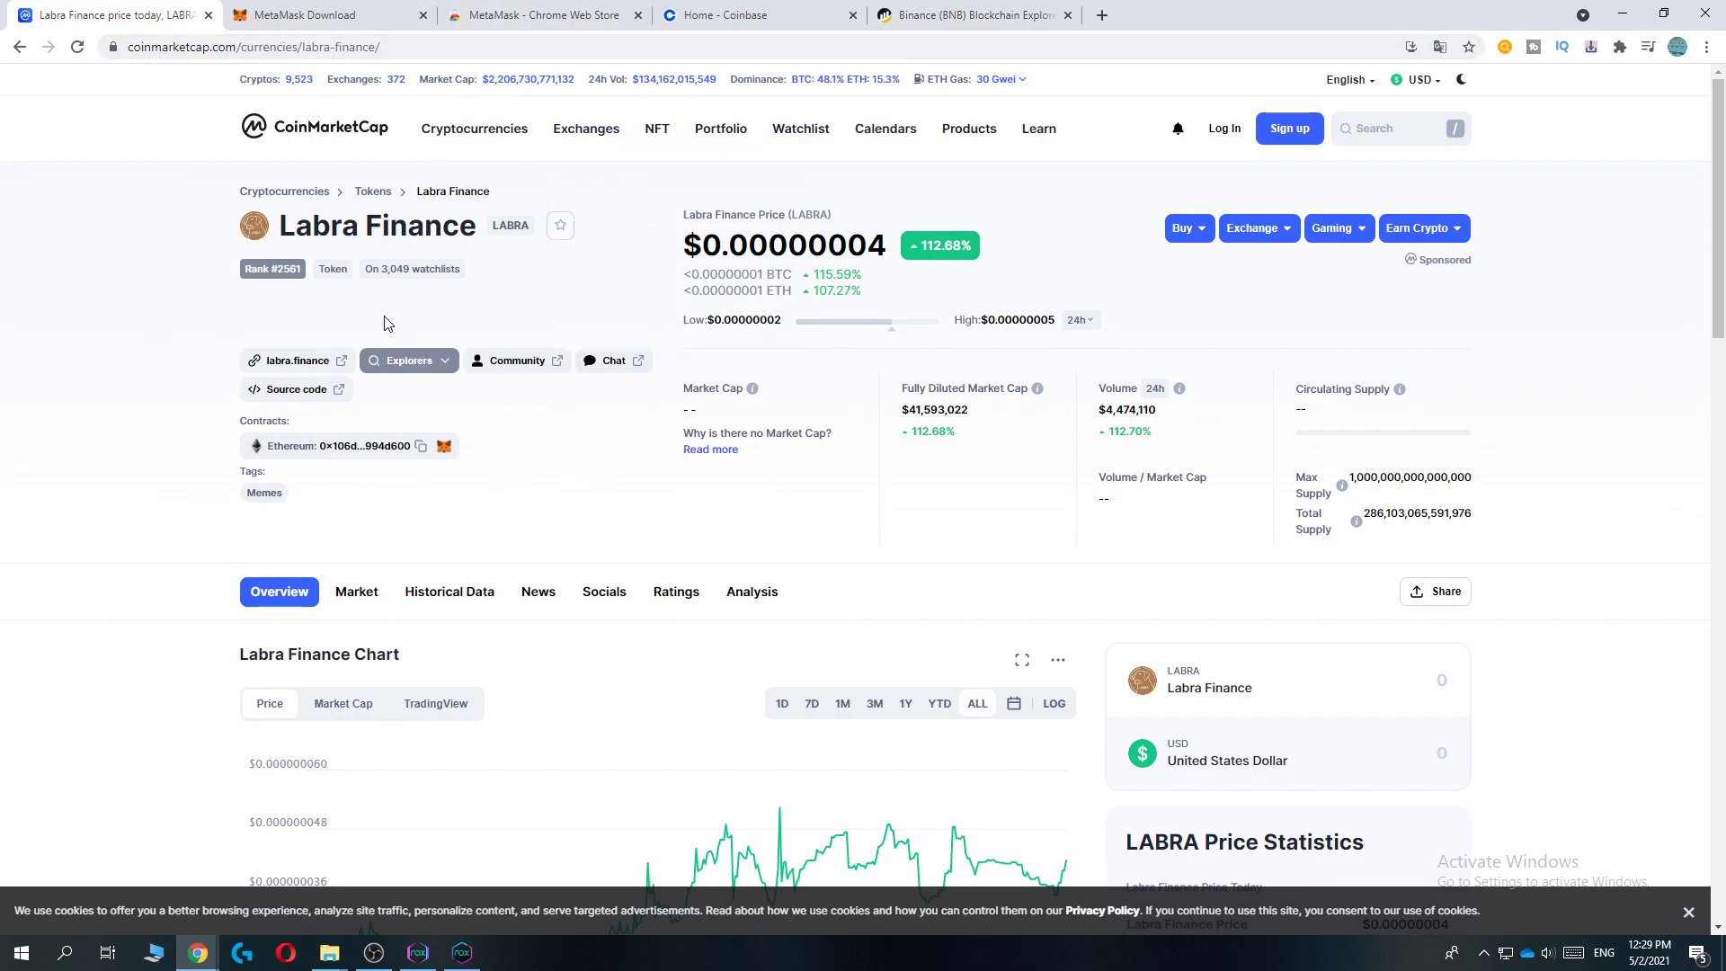
left_click_drag(274, 225, 154, 381)
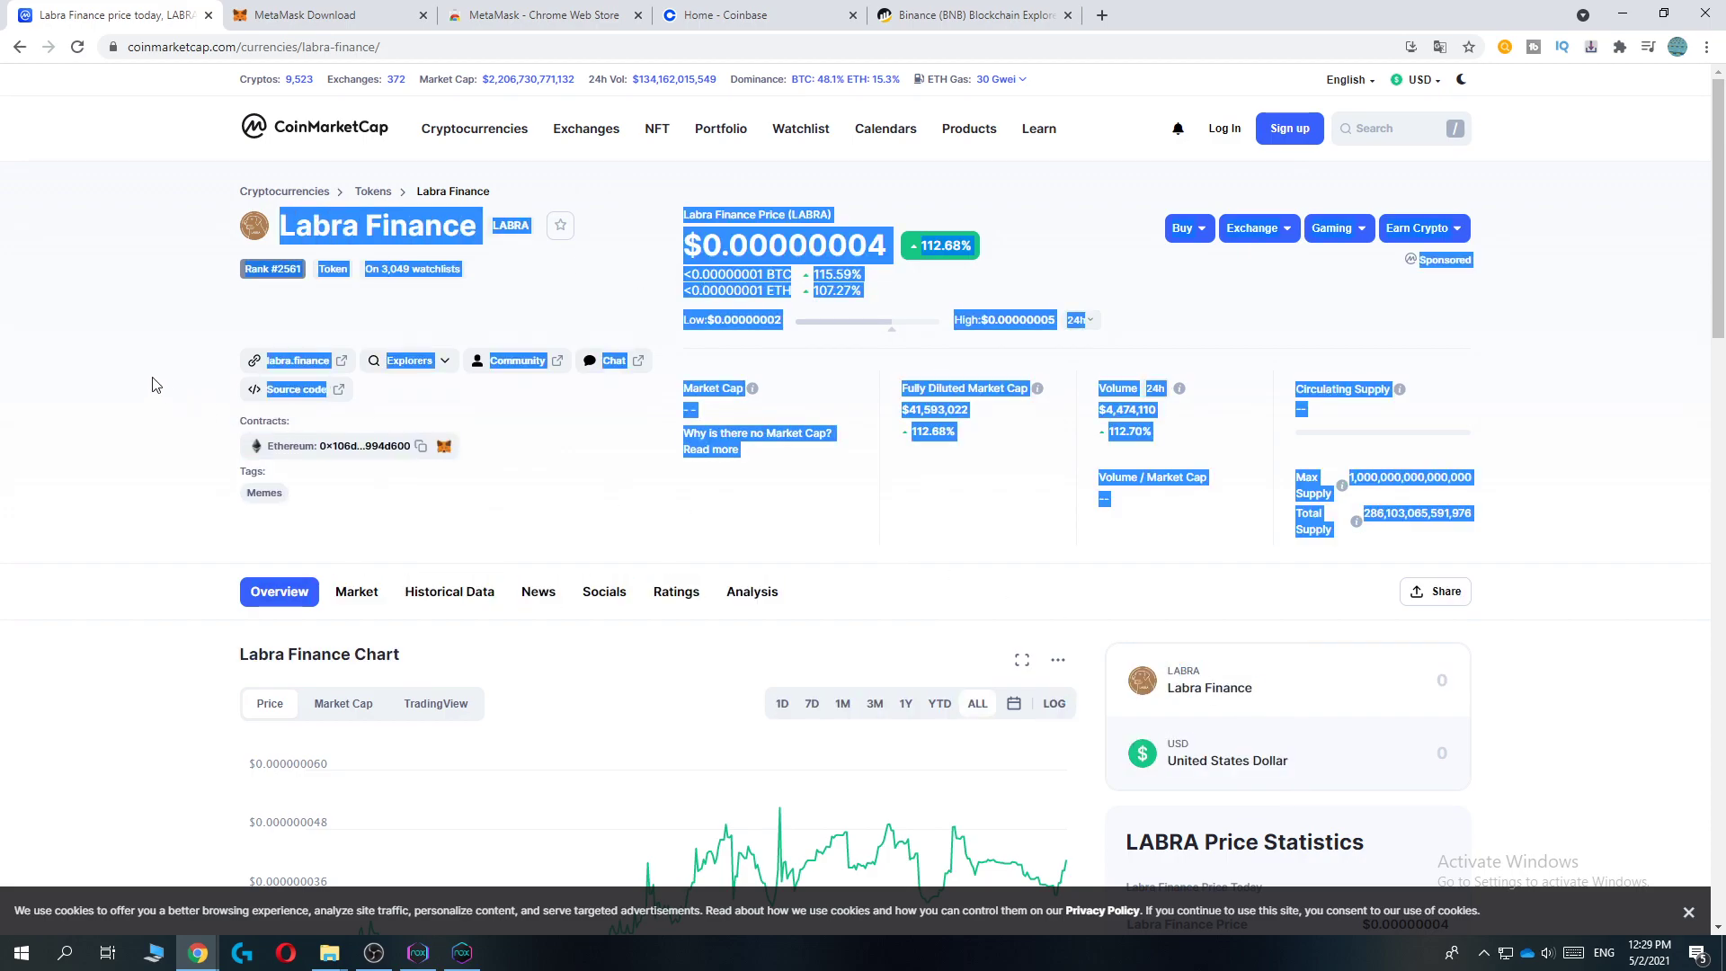
left_click(144, 376)
double_click(249, 423)
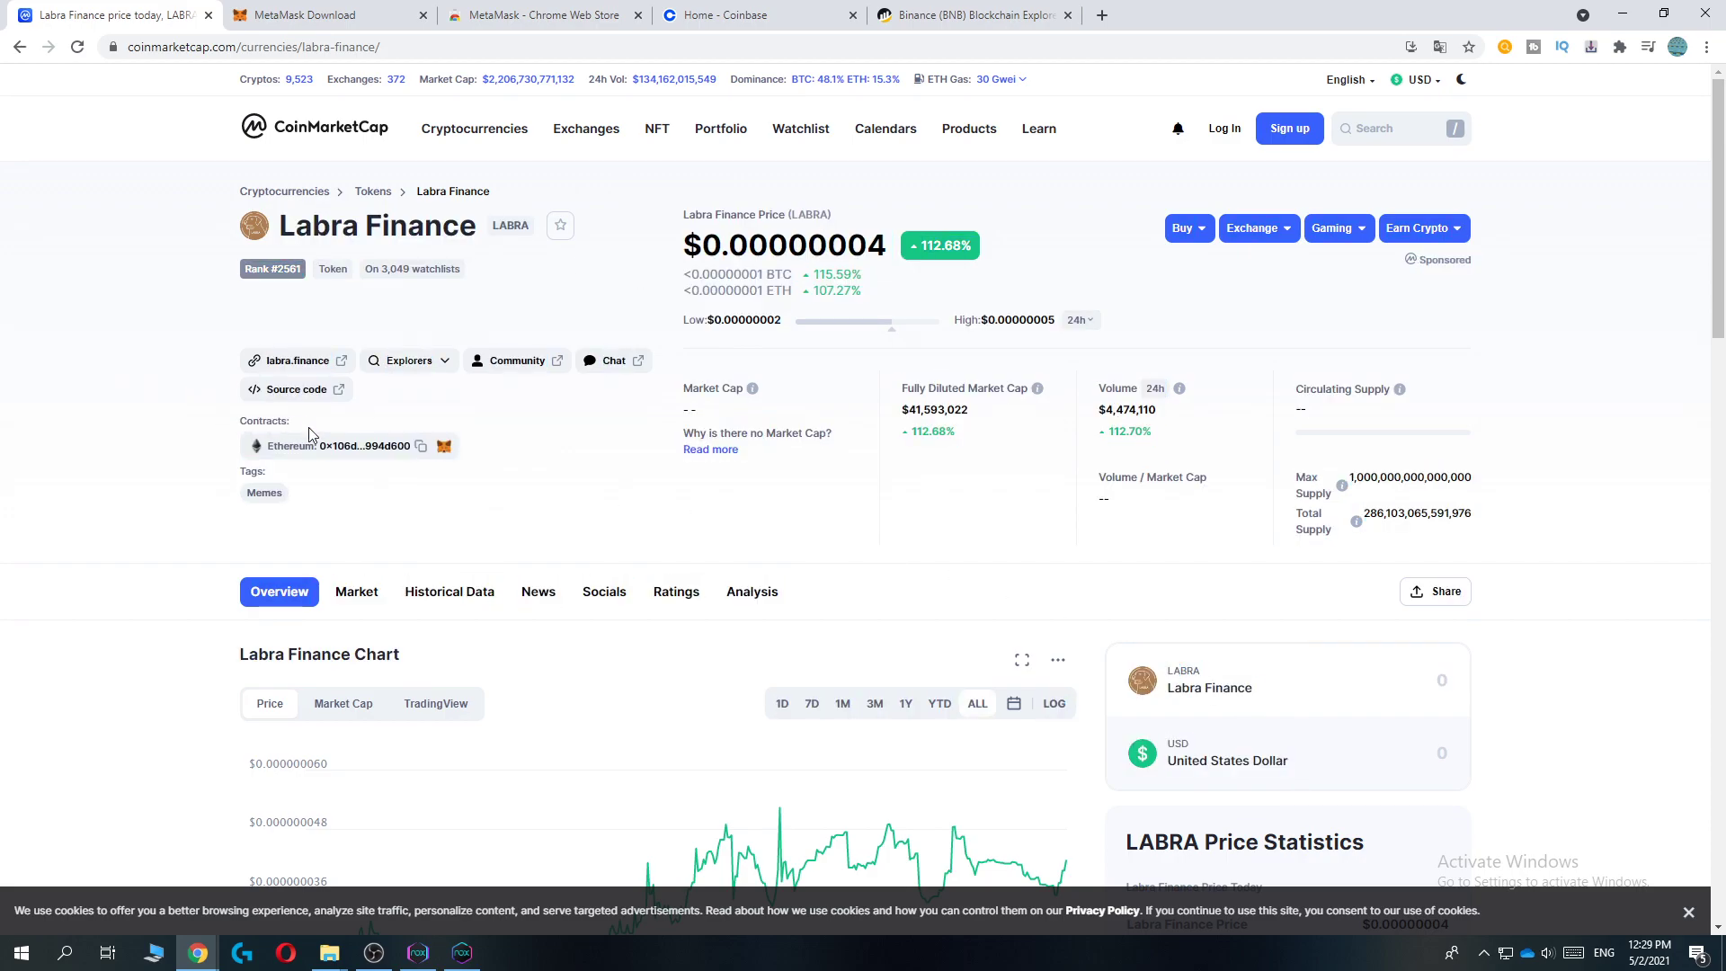
left_click(421, 446)
Step: Switch to the MetaMask download page tab
left_click(293, 22)
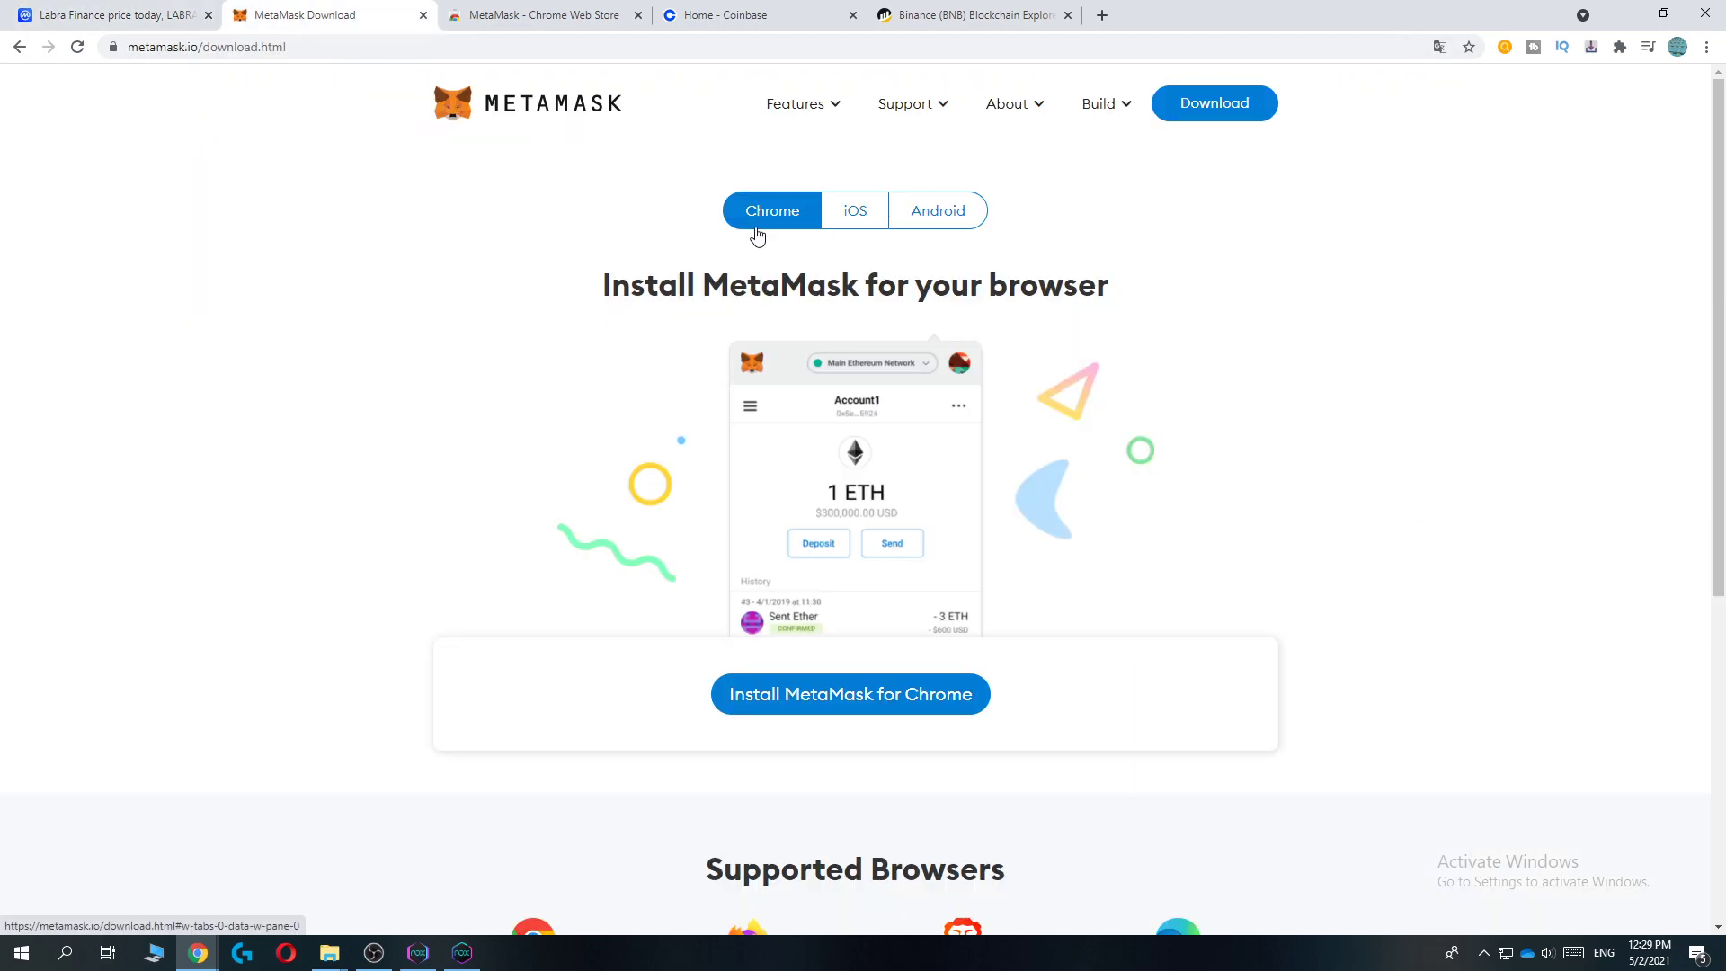
left_click_drag(612, 274, 1120, 280)
left_click(1128, 279)
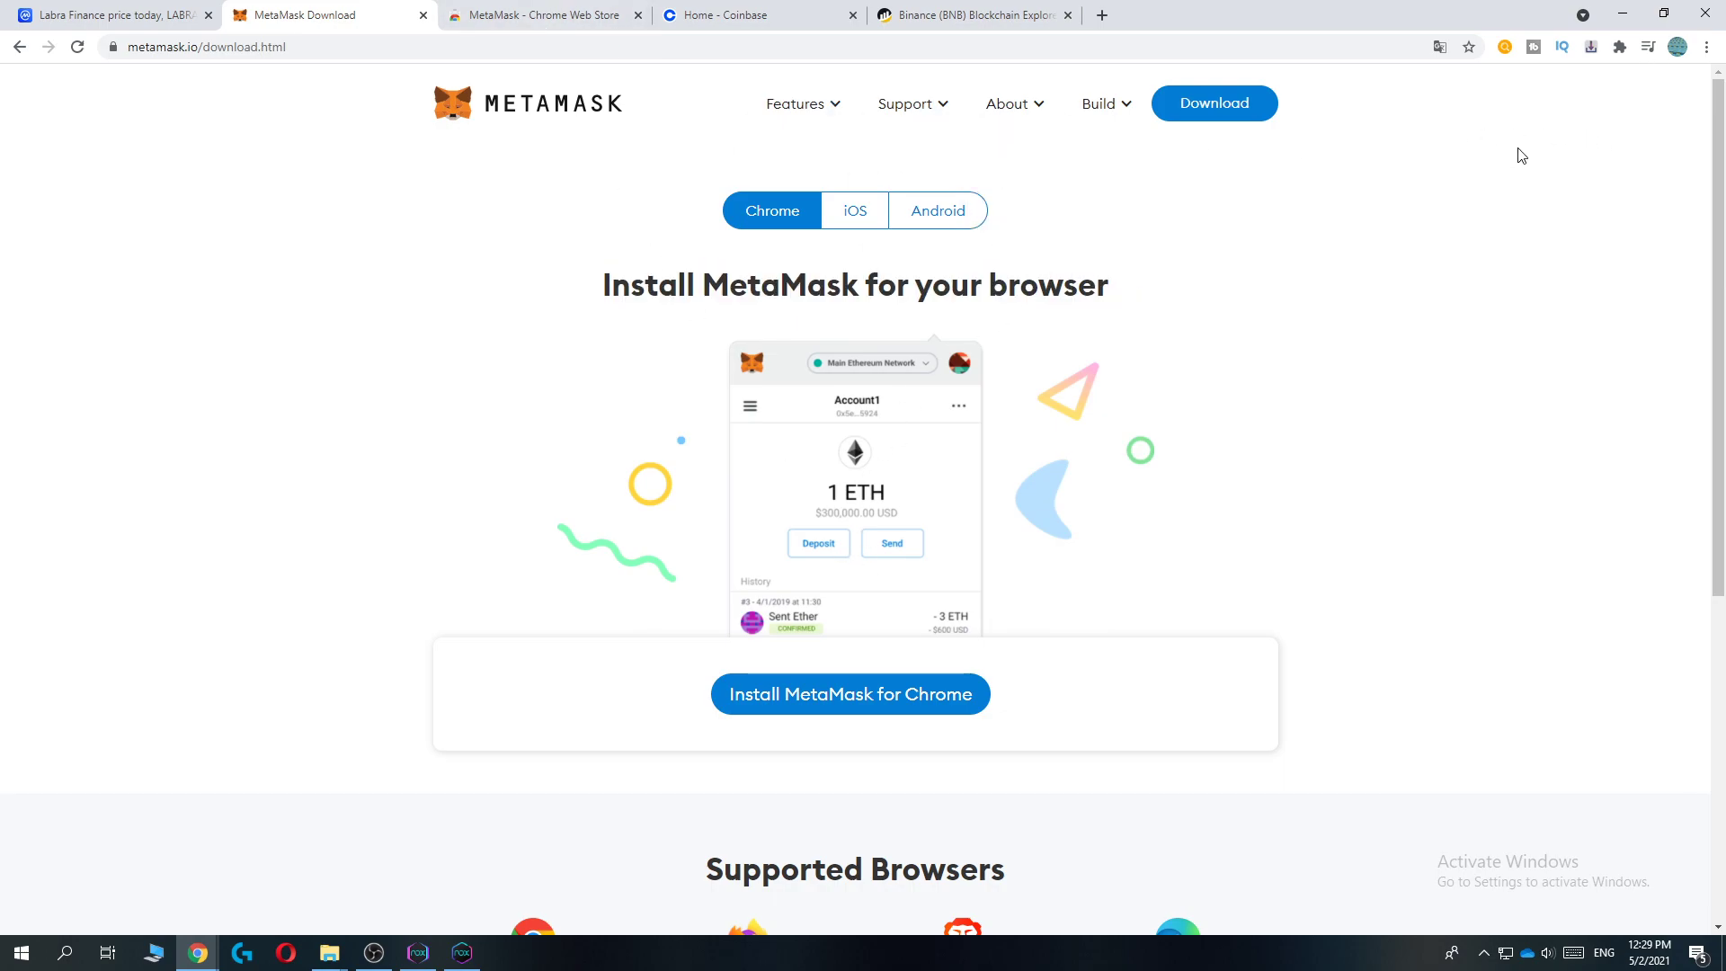
Step: Open MetaMask from the extensions and keep Main Netwerk as the network
left_click(1620, 49)
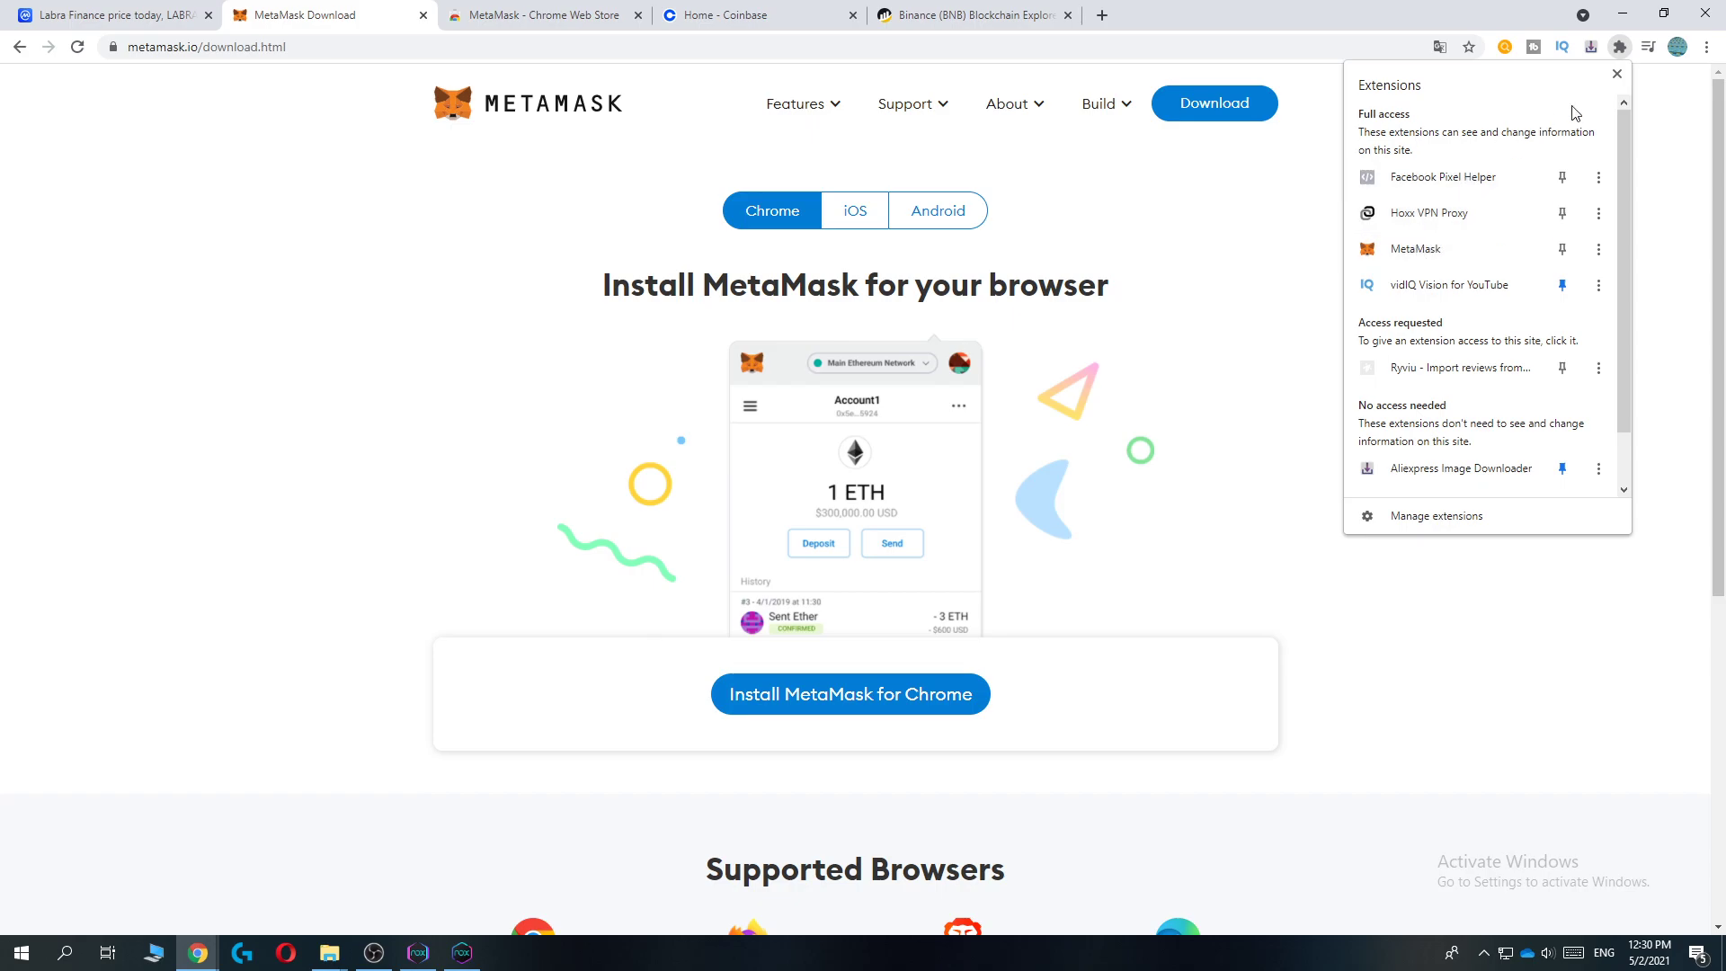
left_click(1422, 250)
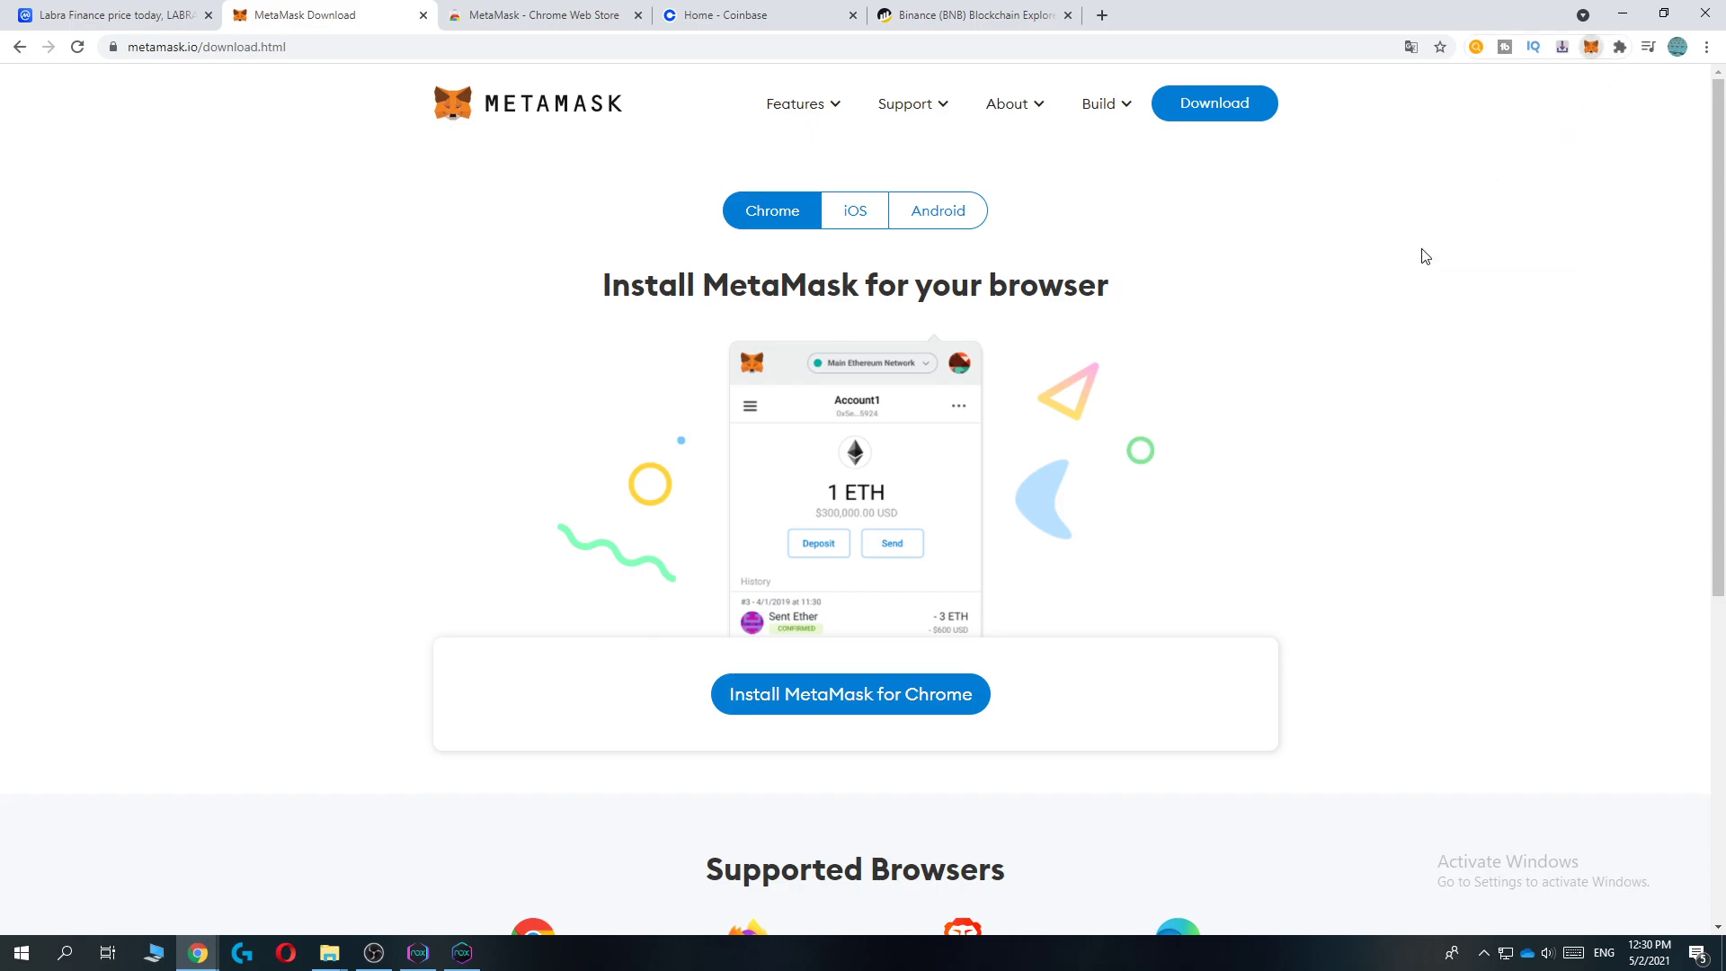
left_click(1470, 93)
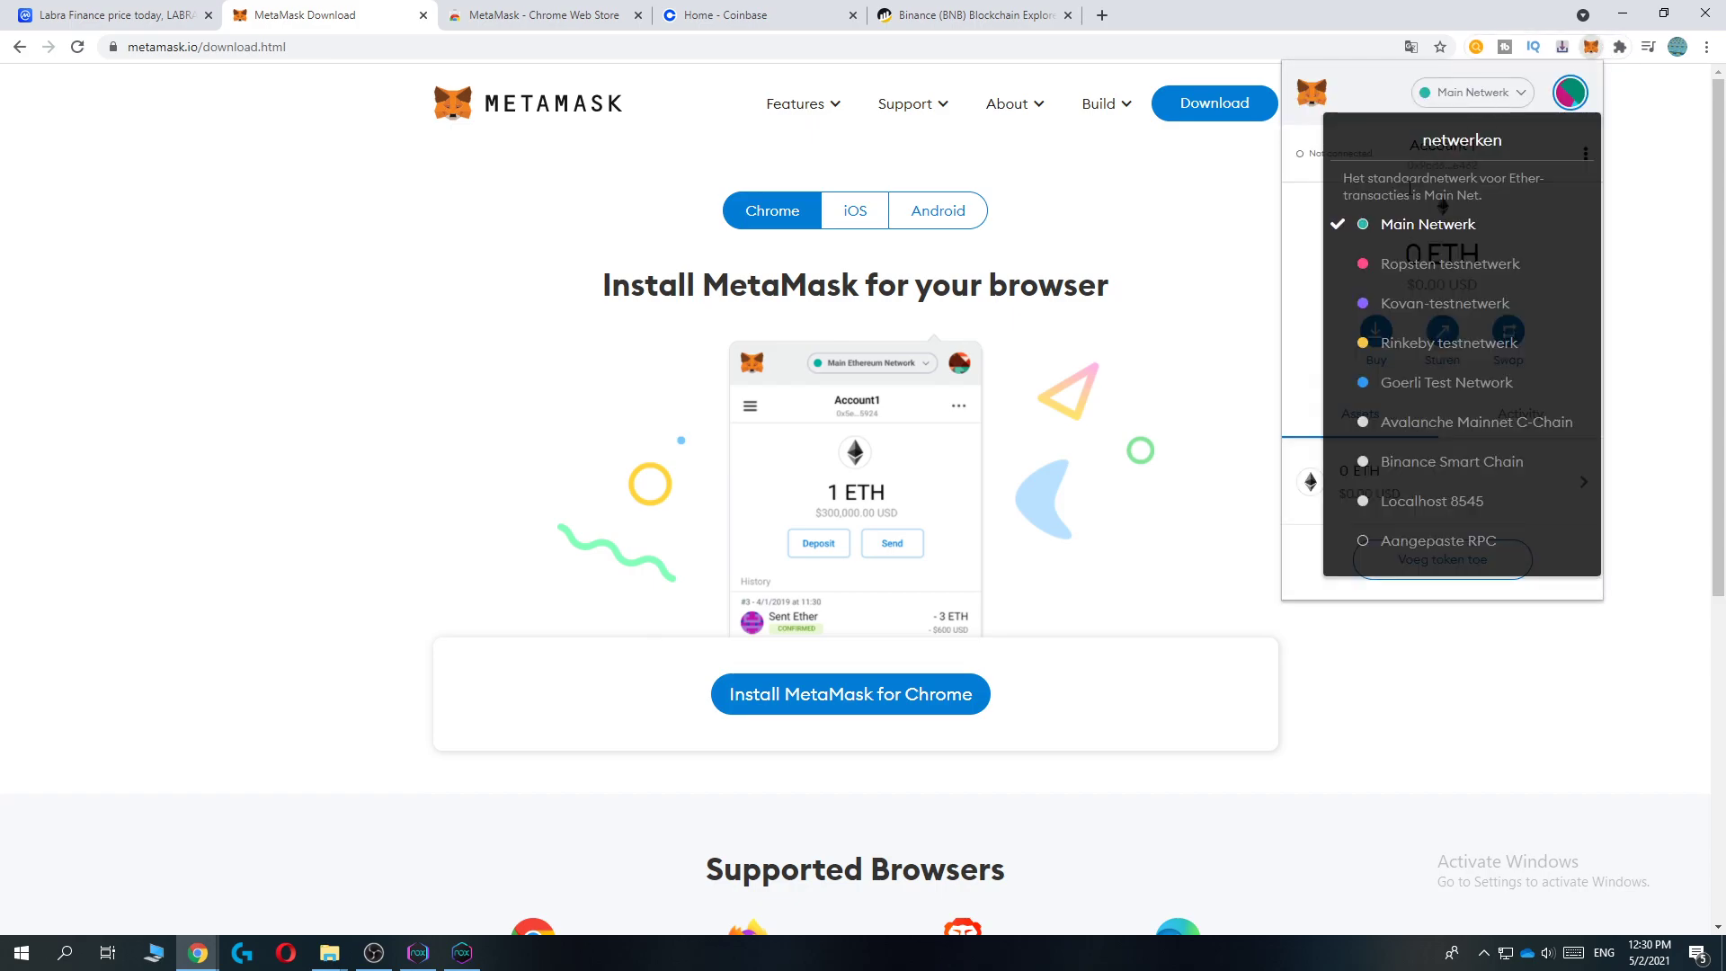
left_click(1413, 227)
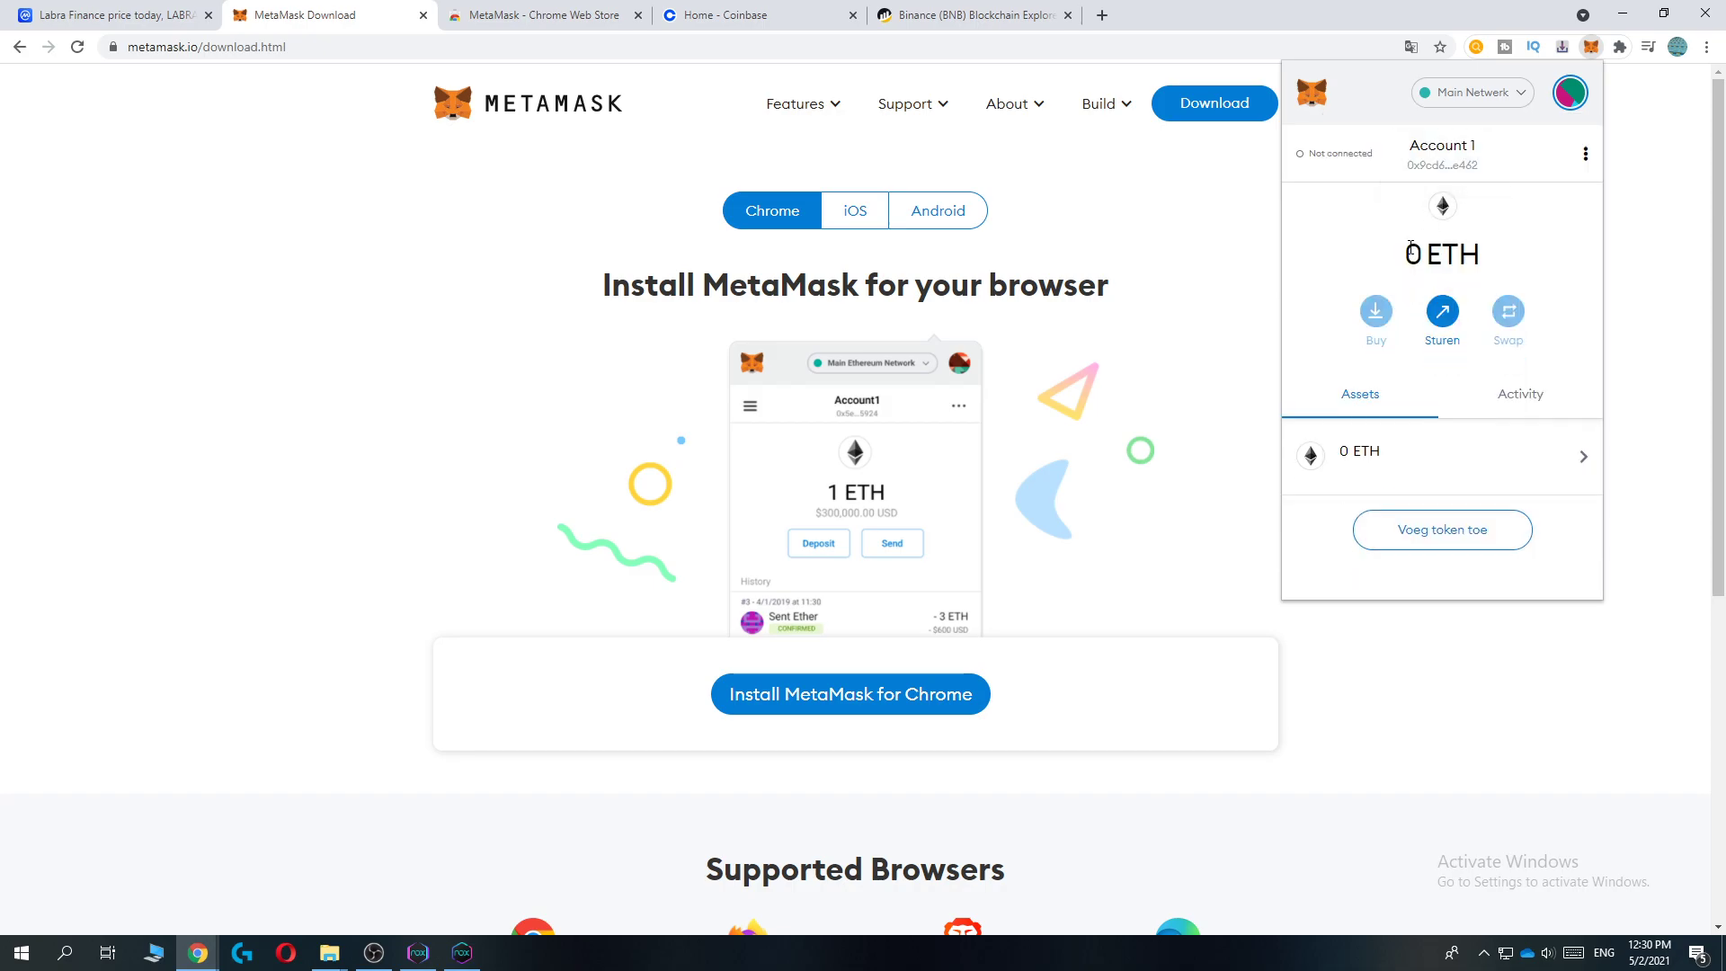
Step: Confirm the wallet balance is 0 ETH, then go to the Coinbase dashboard tab
left_click_drag(1411, 251, 1475, 255)
left_click(1482, 256)
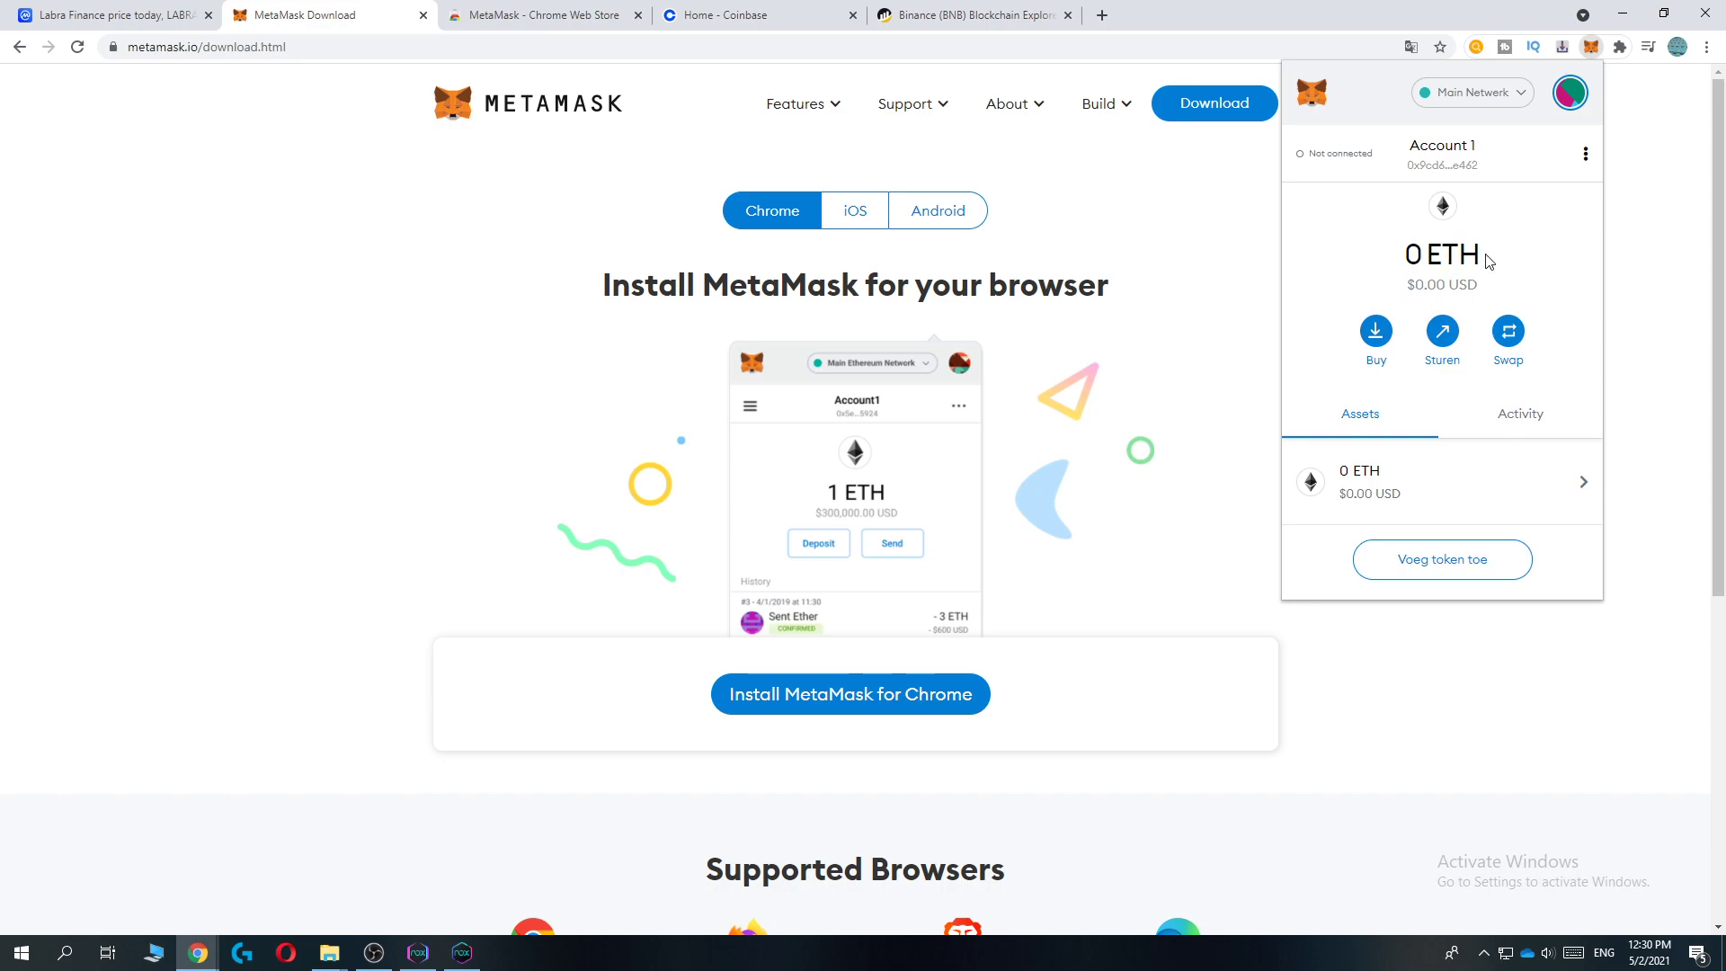
left_click_drag(1484, 258, 1416, 255)
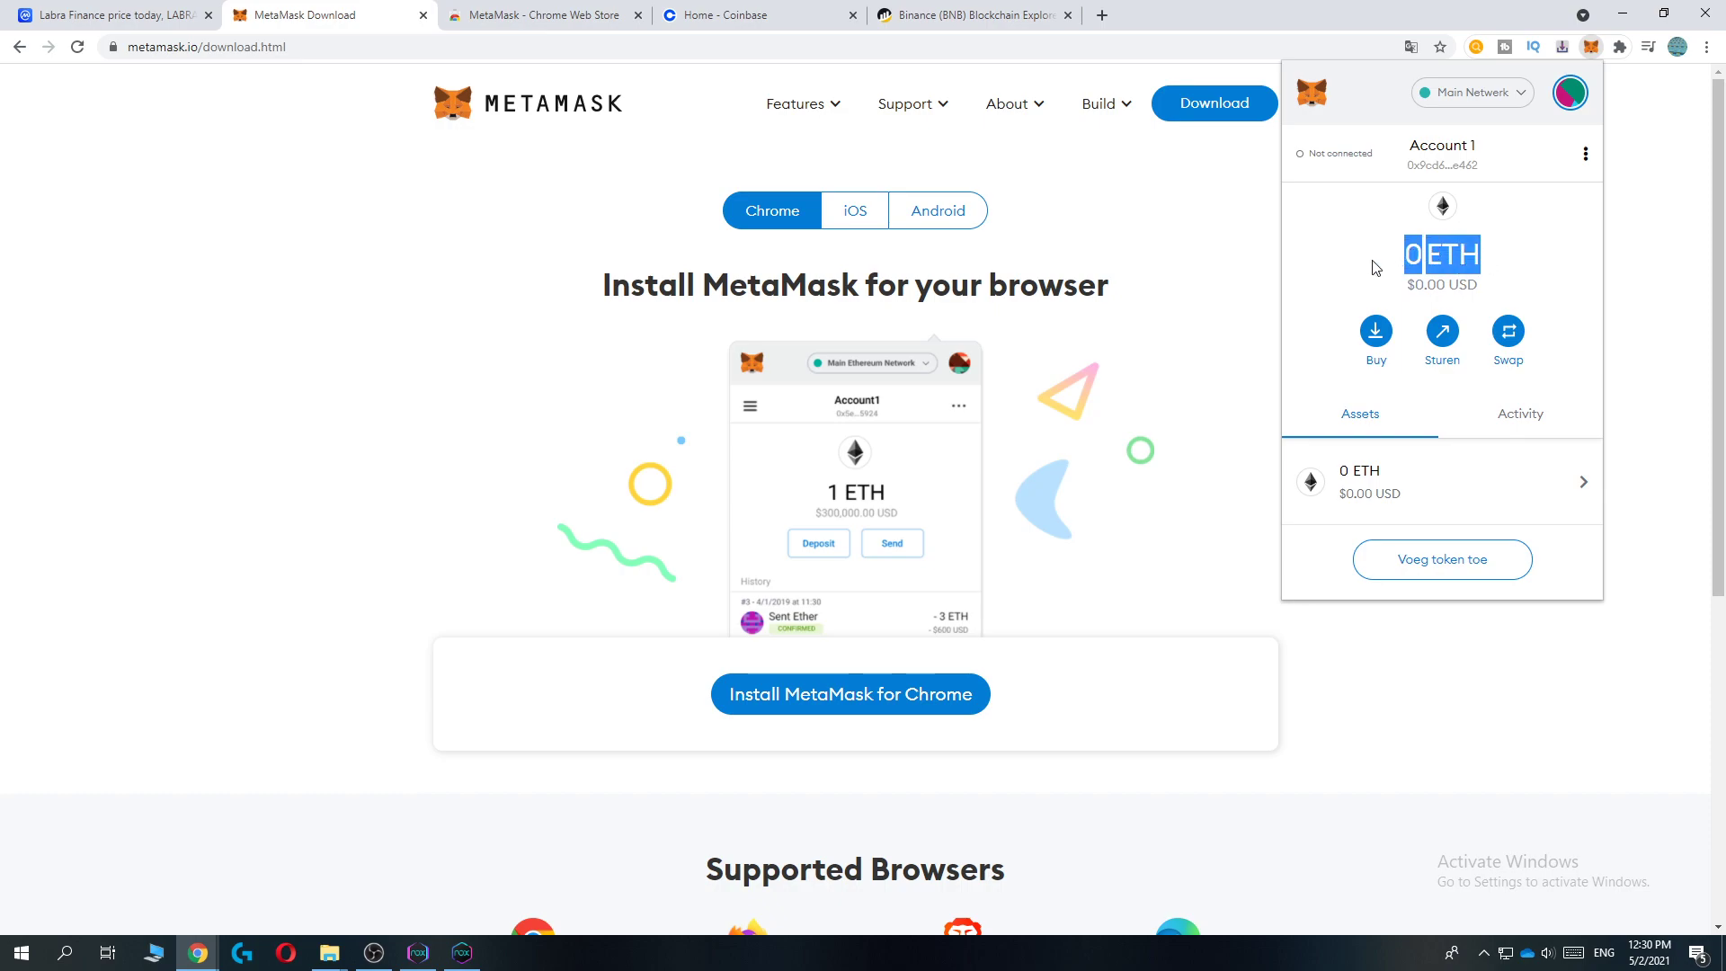
left_click(1373, 267)
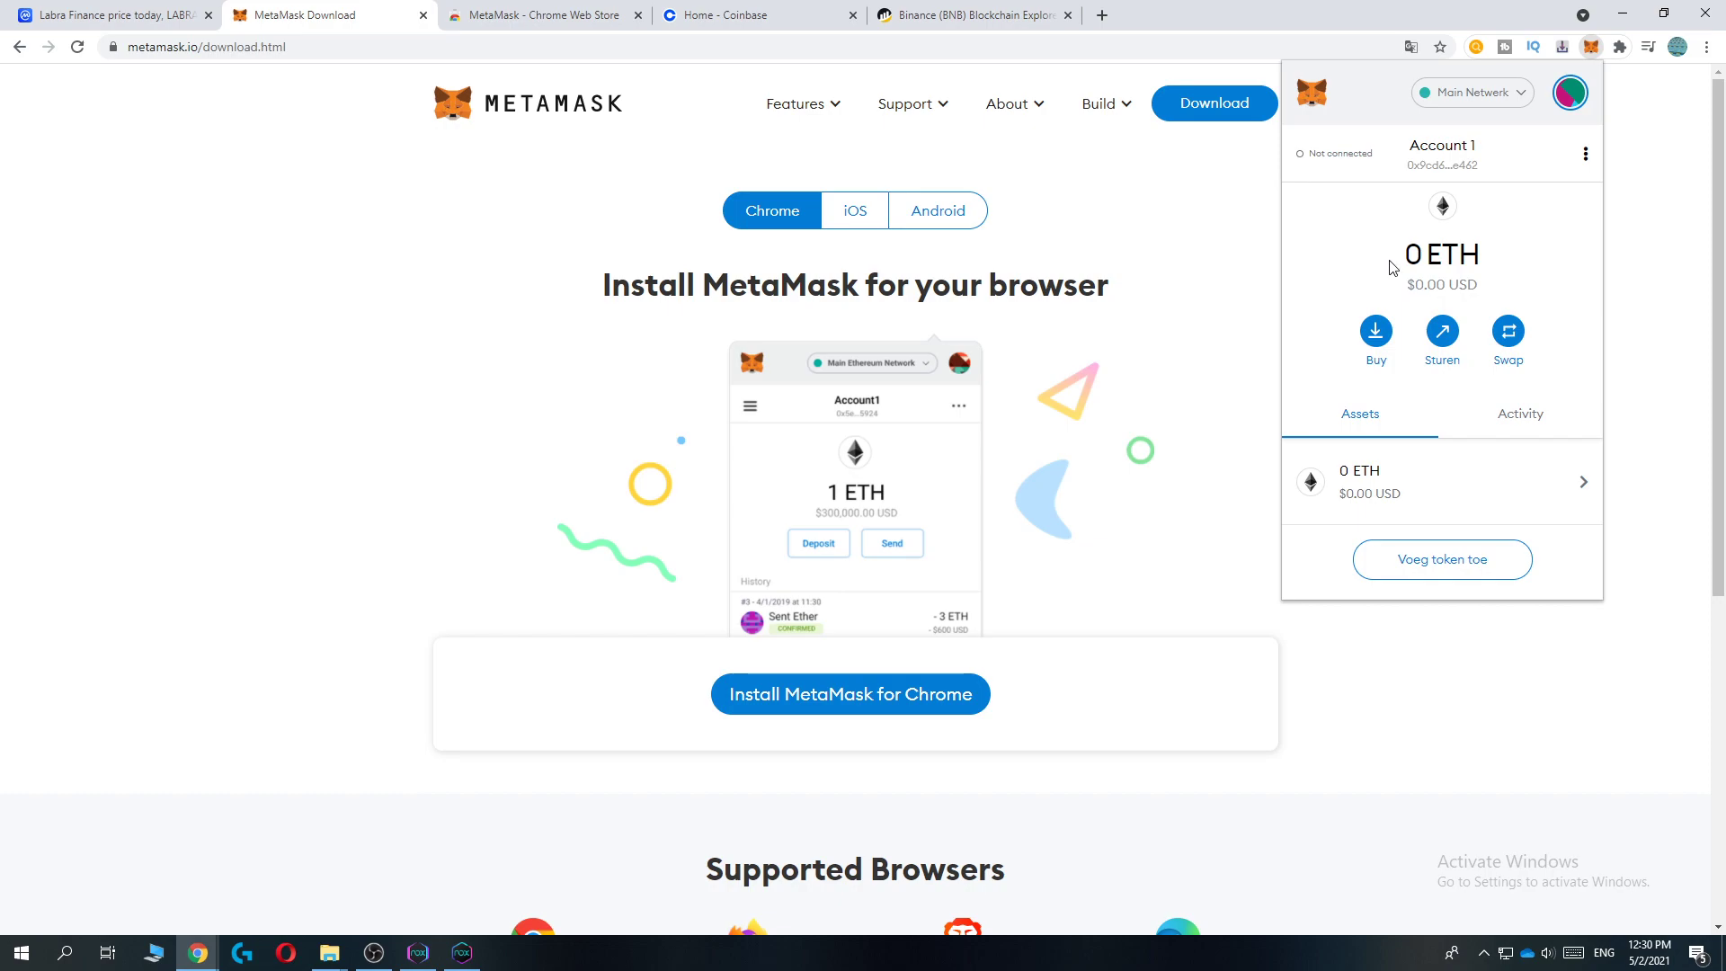
left_click_drag(1432, 256, 1462, 256)
left_click(1493, 258)
left_click(773, 14)
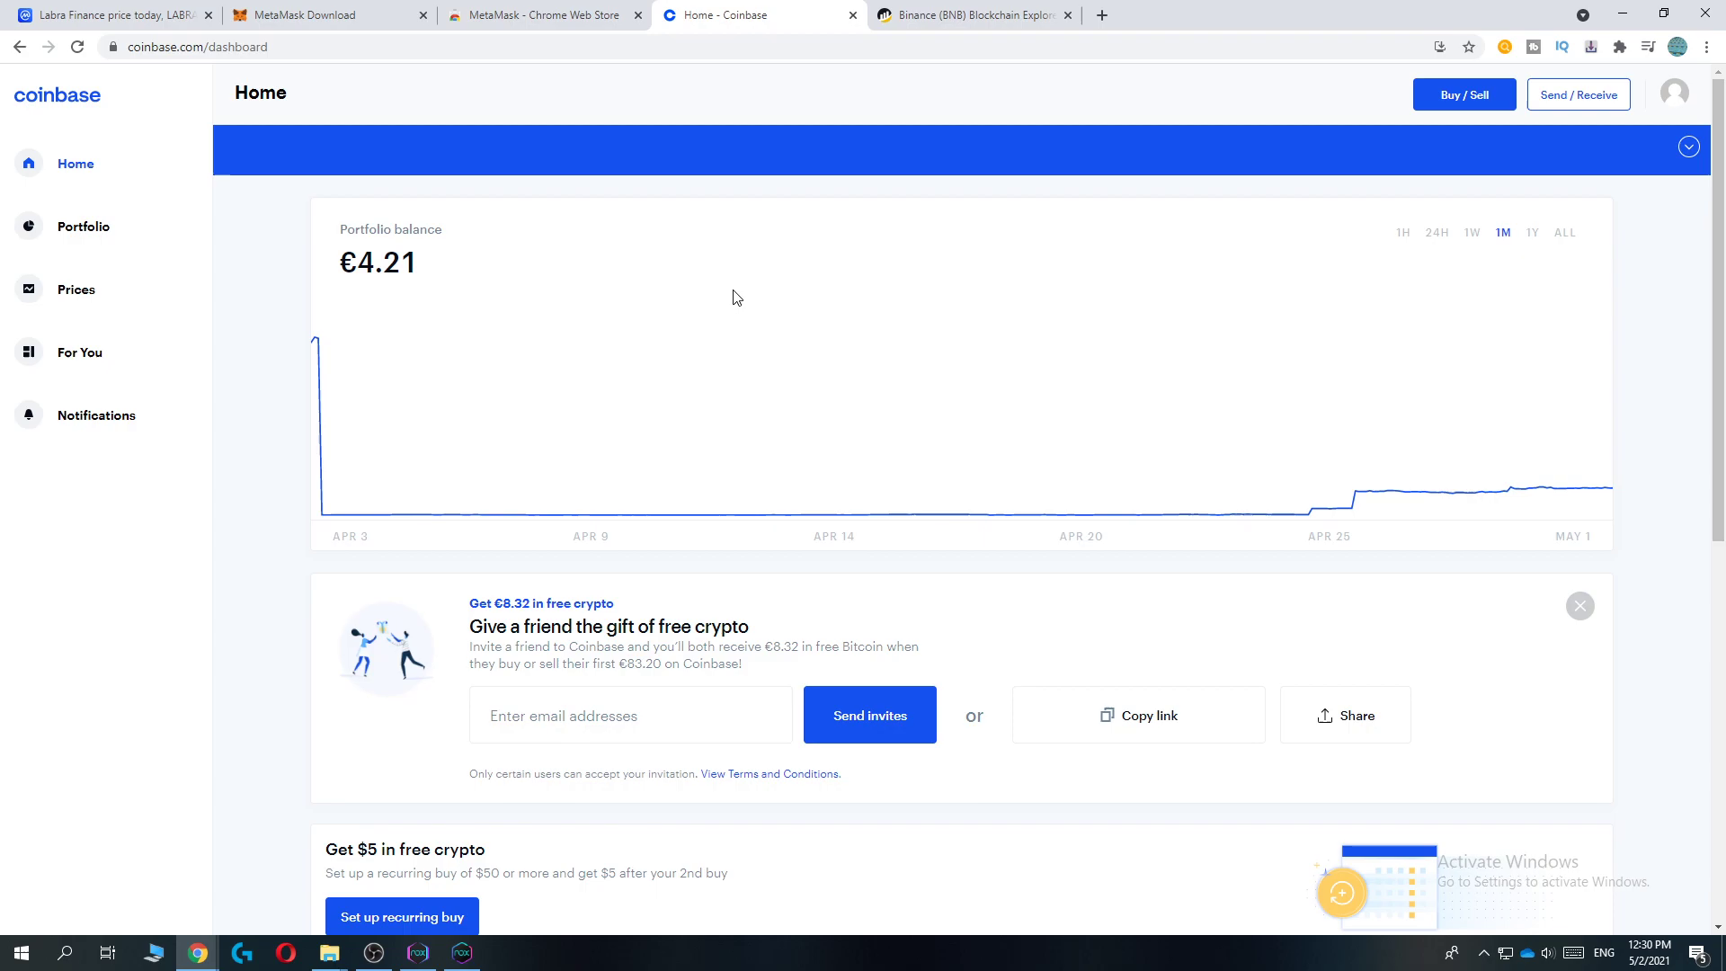
scroll(1094, 516, "down", 3)
scroll(875, 374, "up", 3)
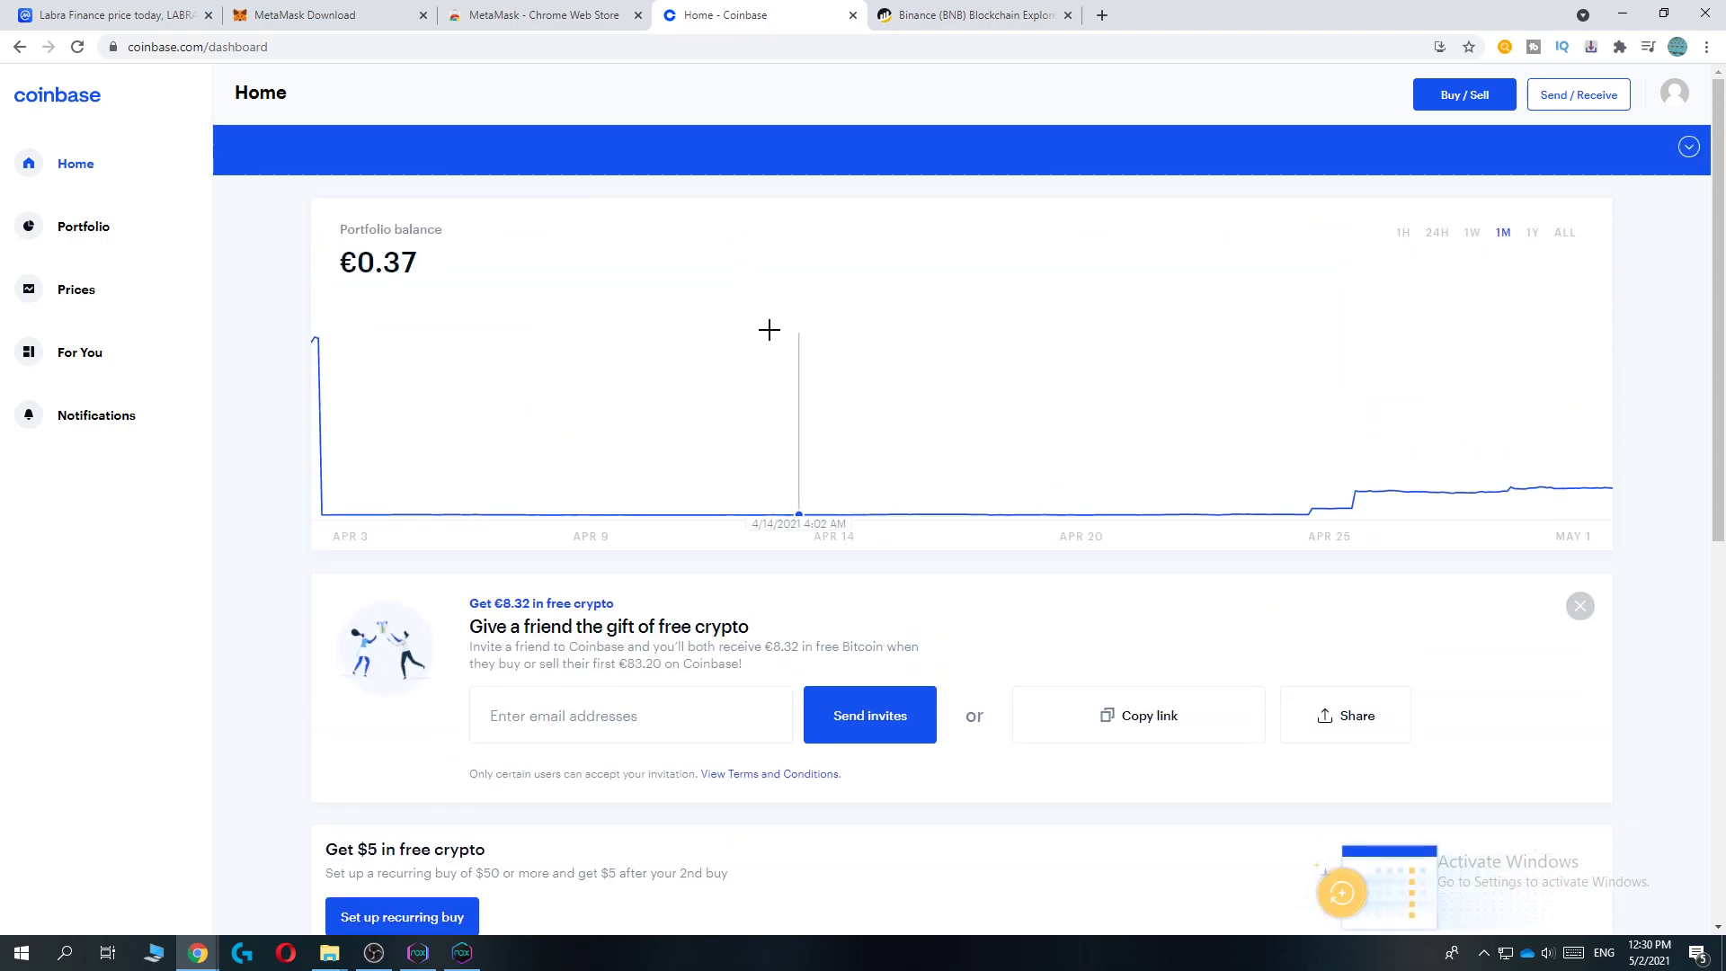
Step: Start a Coinbase send and choose Ethereum from the pay-with asset list
left_click(1561, 95)
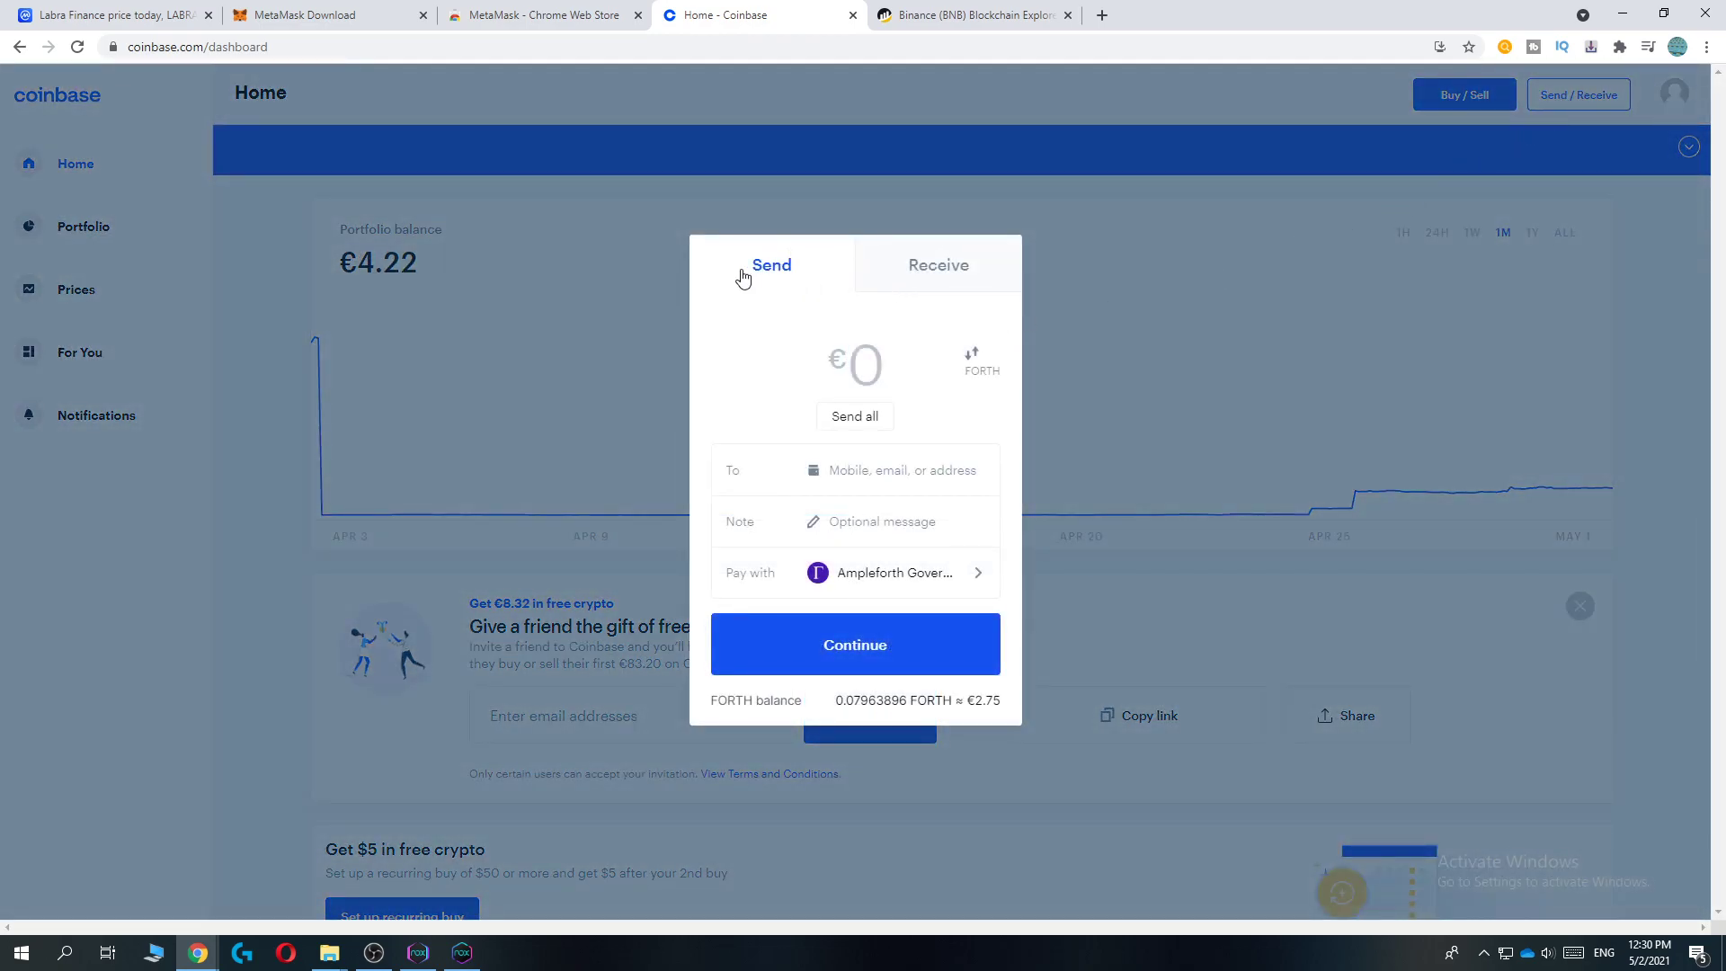
left_click(850, 575)
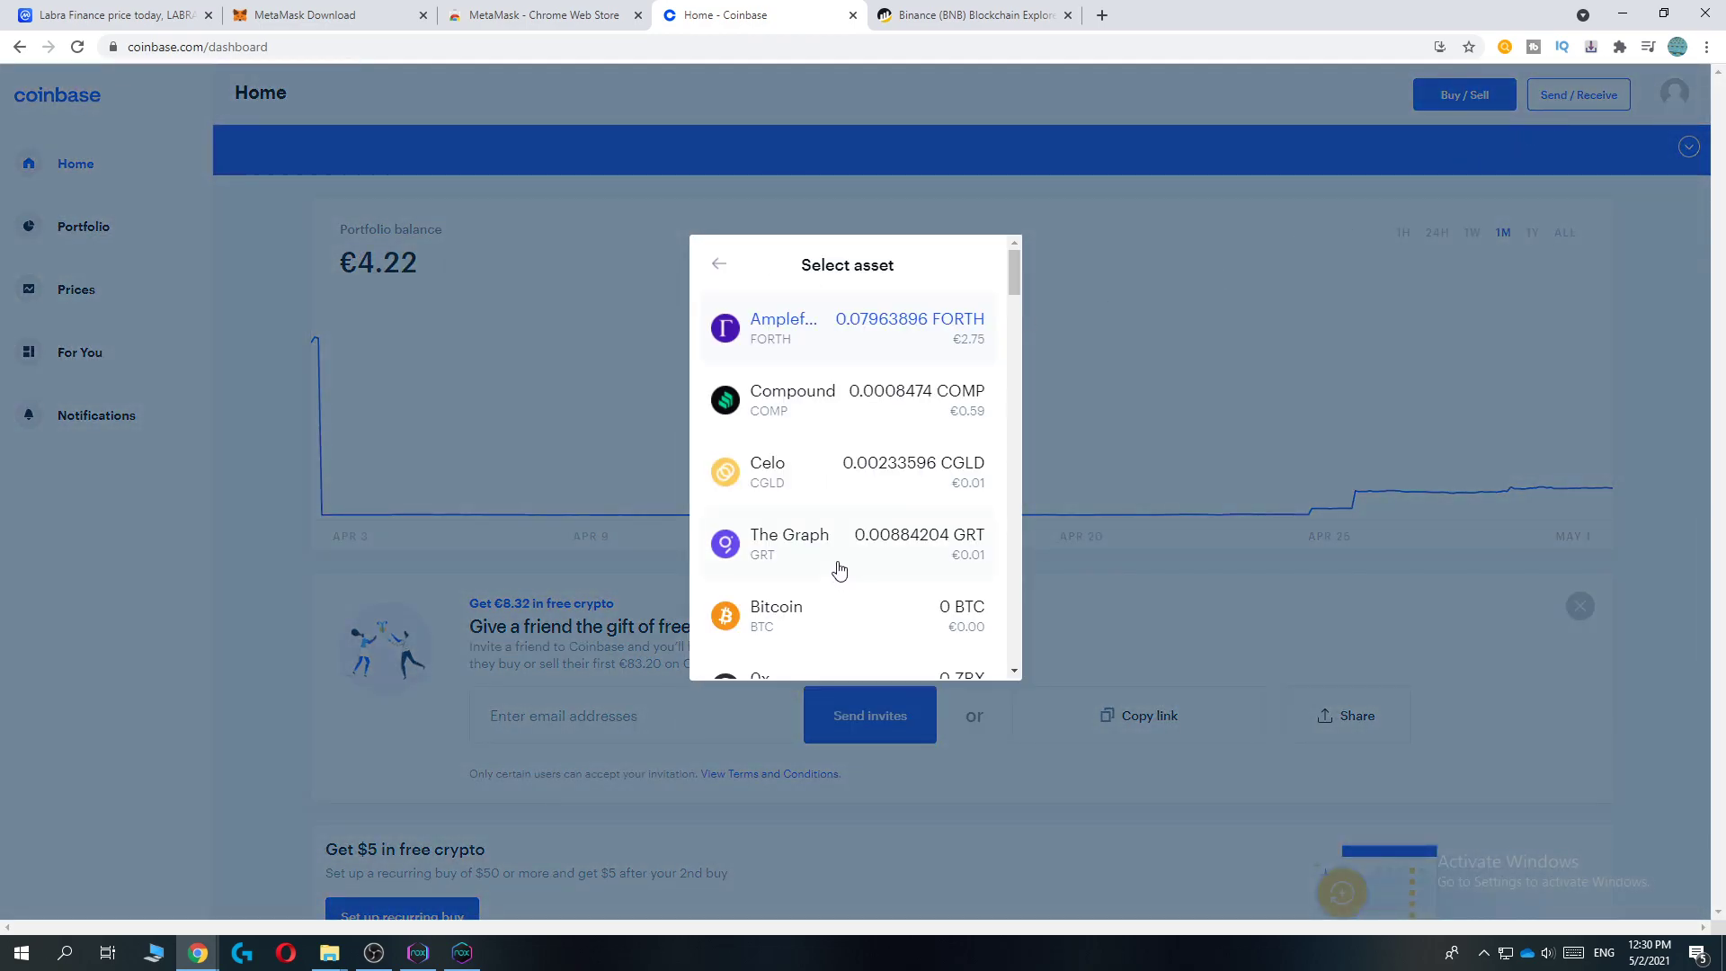
scroll(836, 413, "down", 10)
scroll(835, 409, "down", 12)
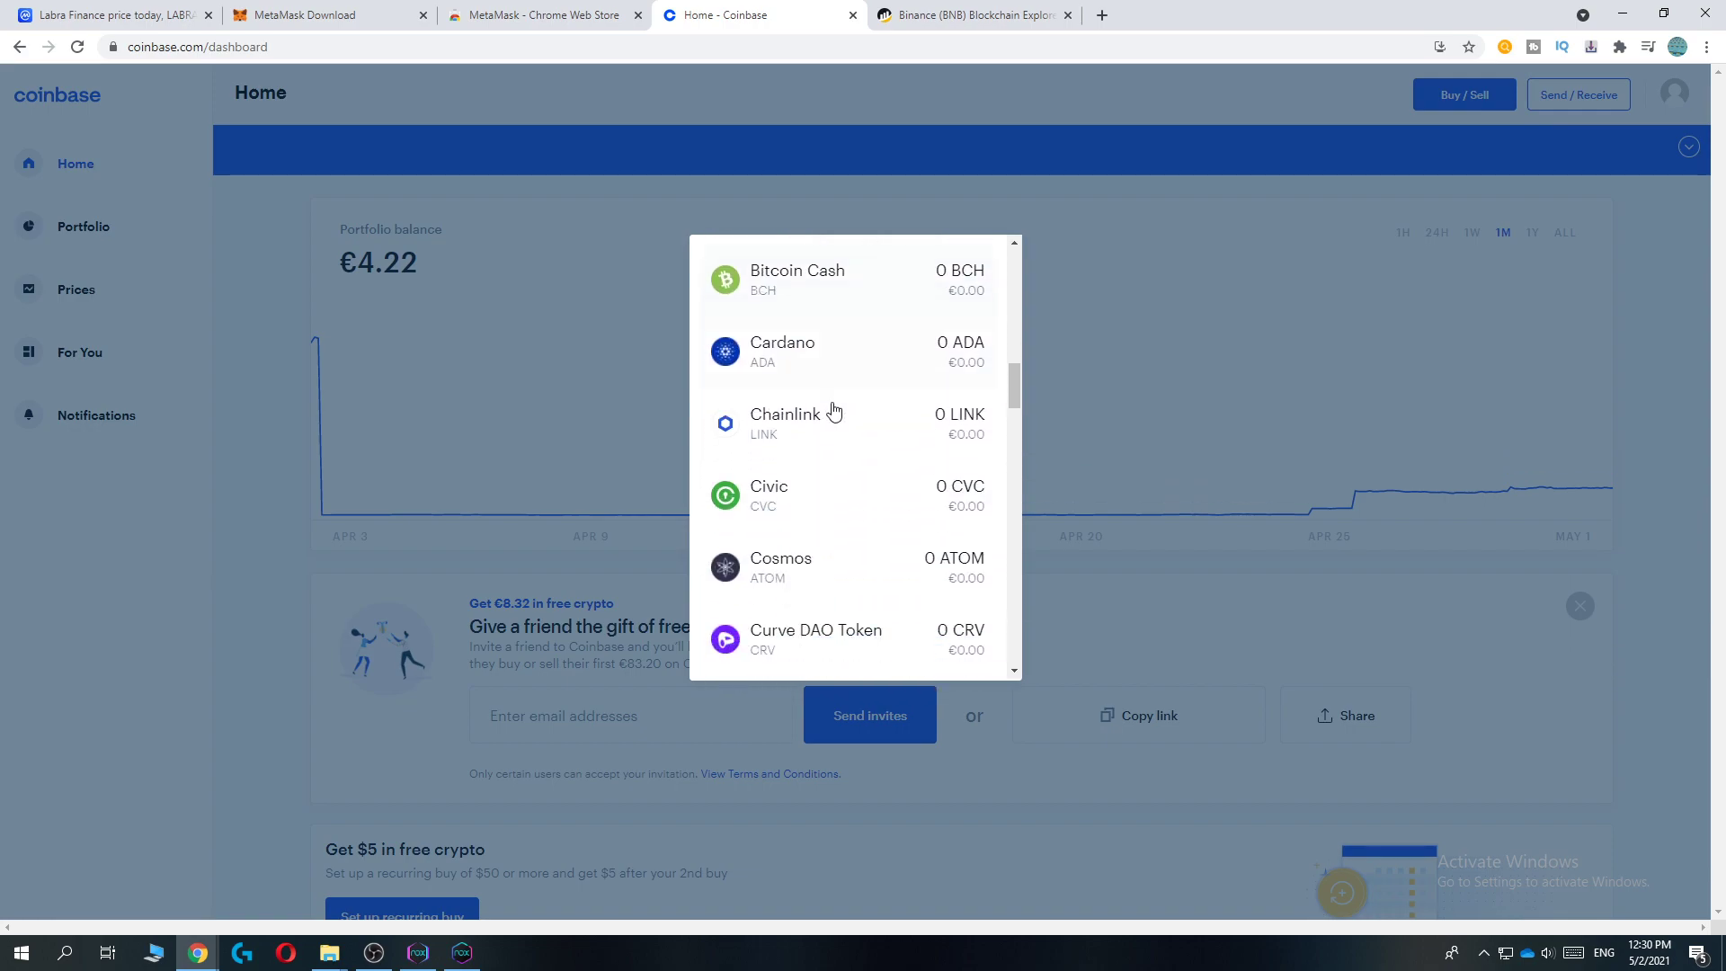
scroll(828, 405, "down", 13)
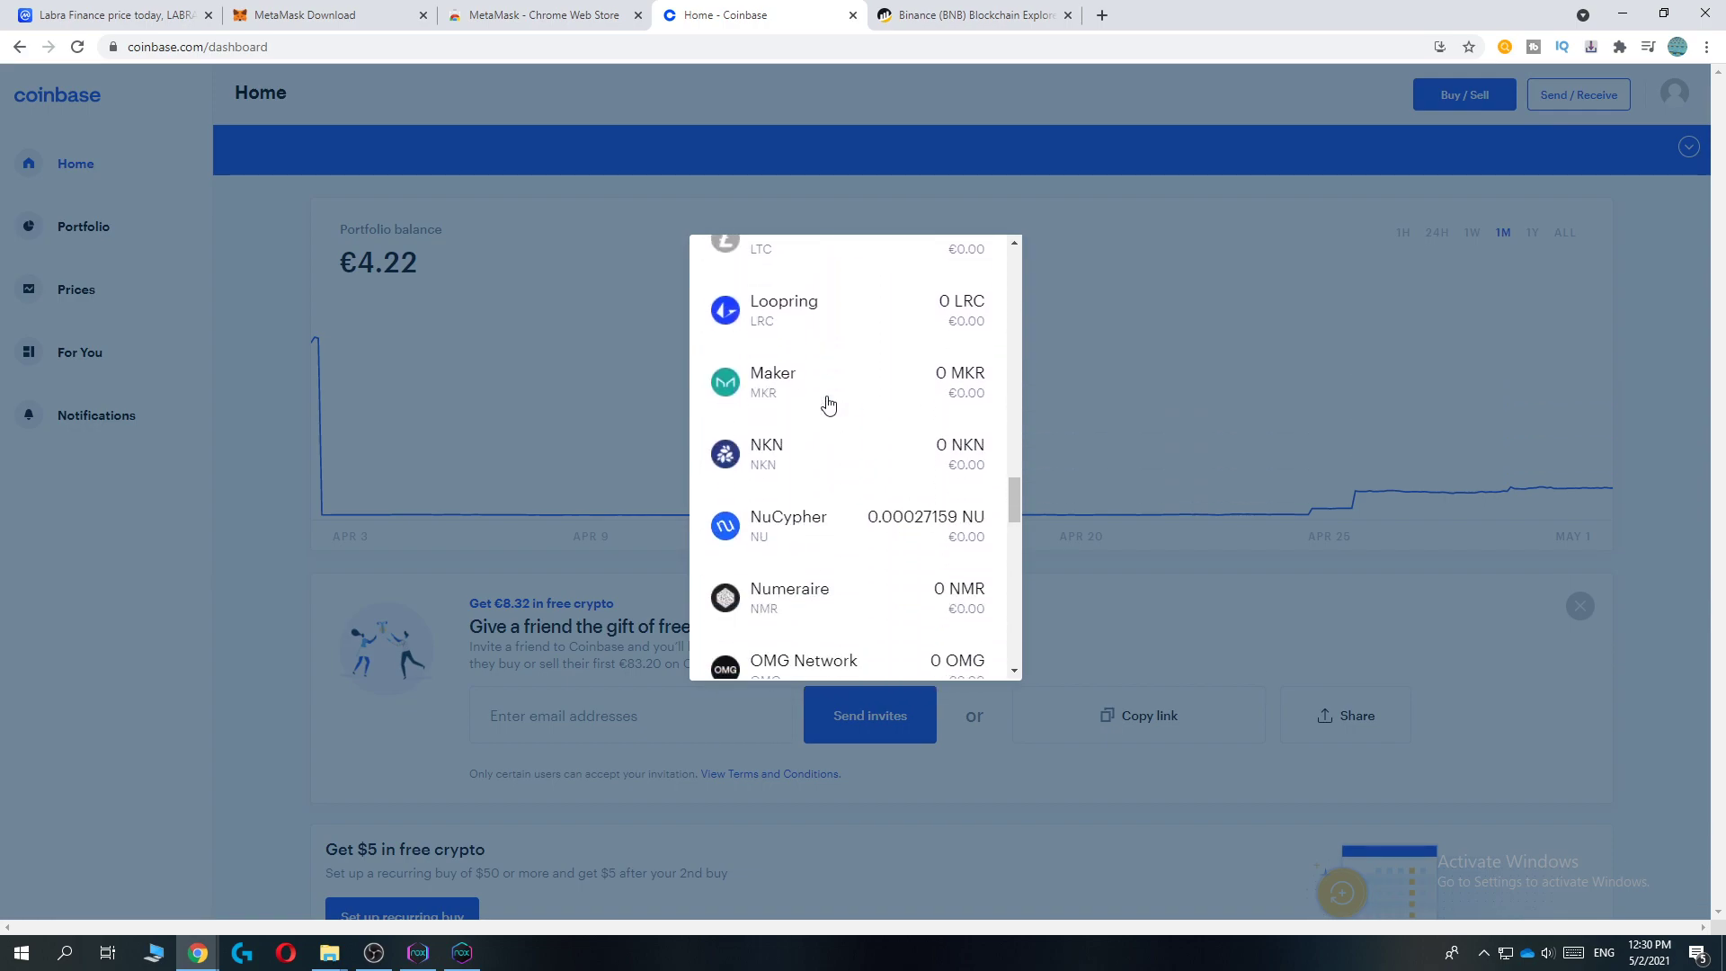
scroll(826, 406, "down", 7)
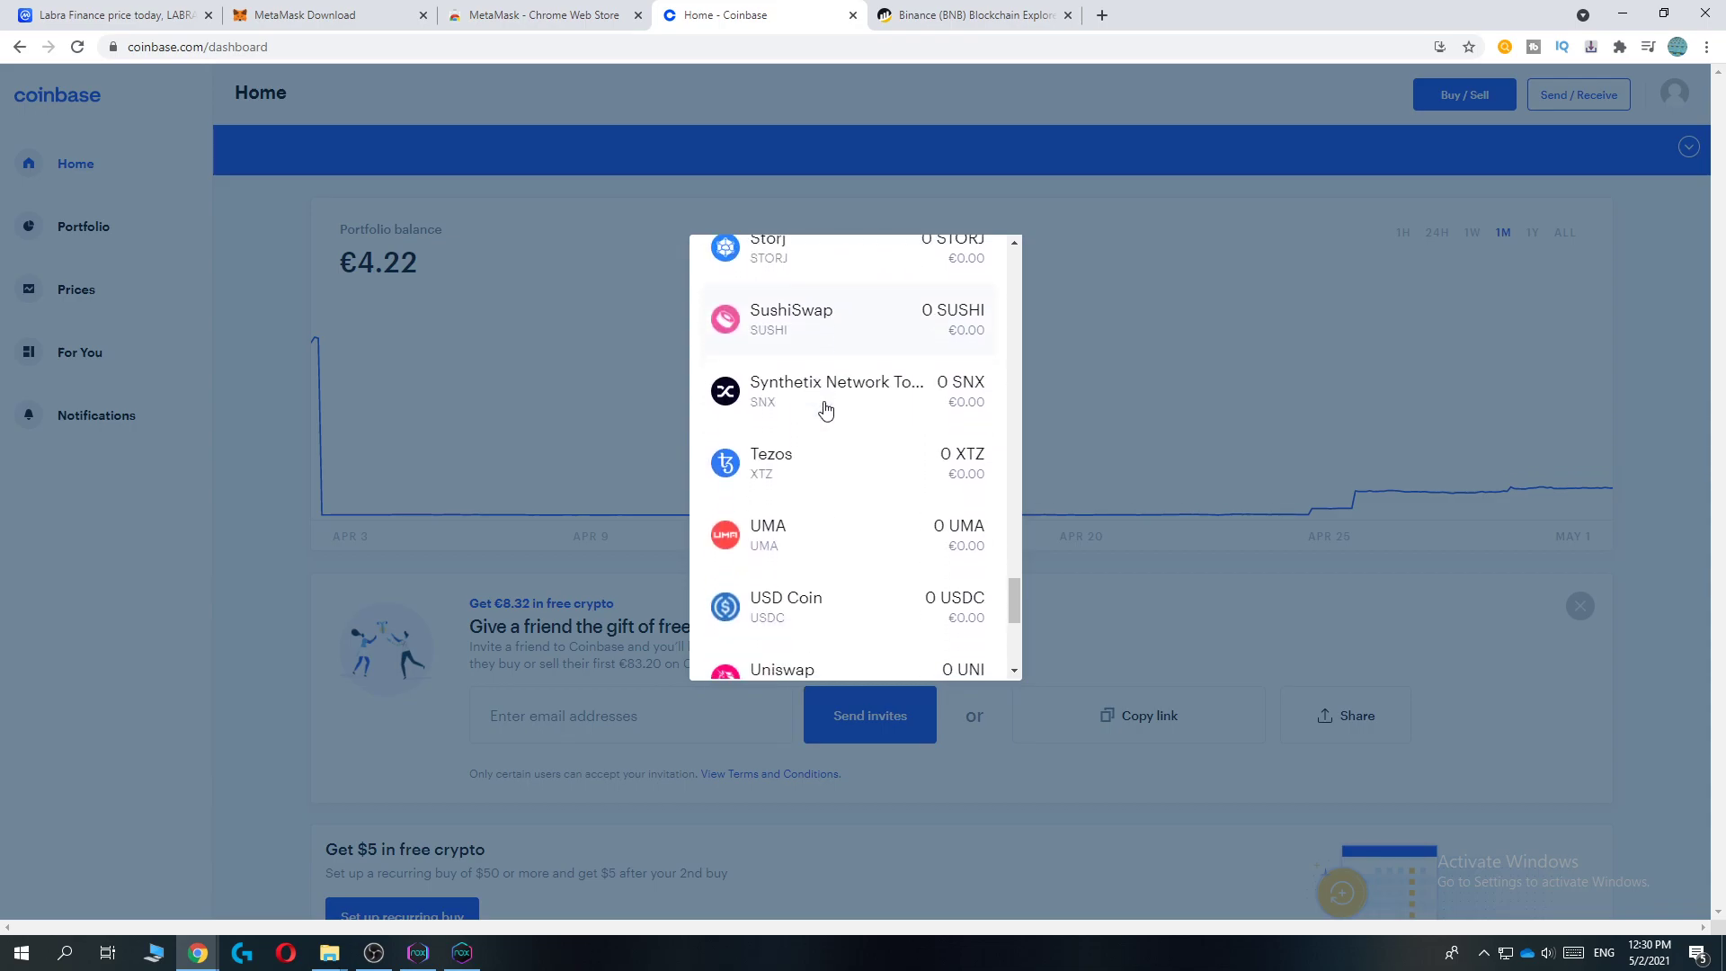
scroll(826, 410, "up", 9)
scroll(826, 409, "up", 13)
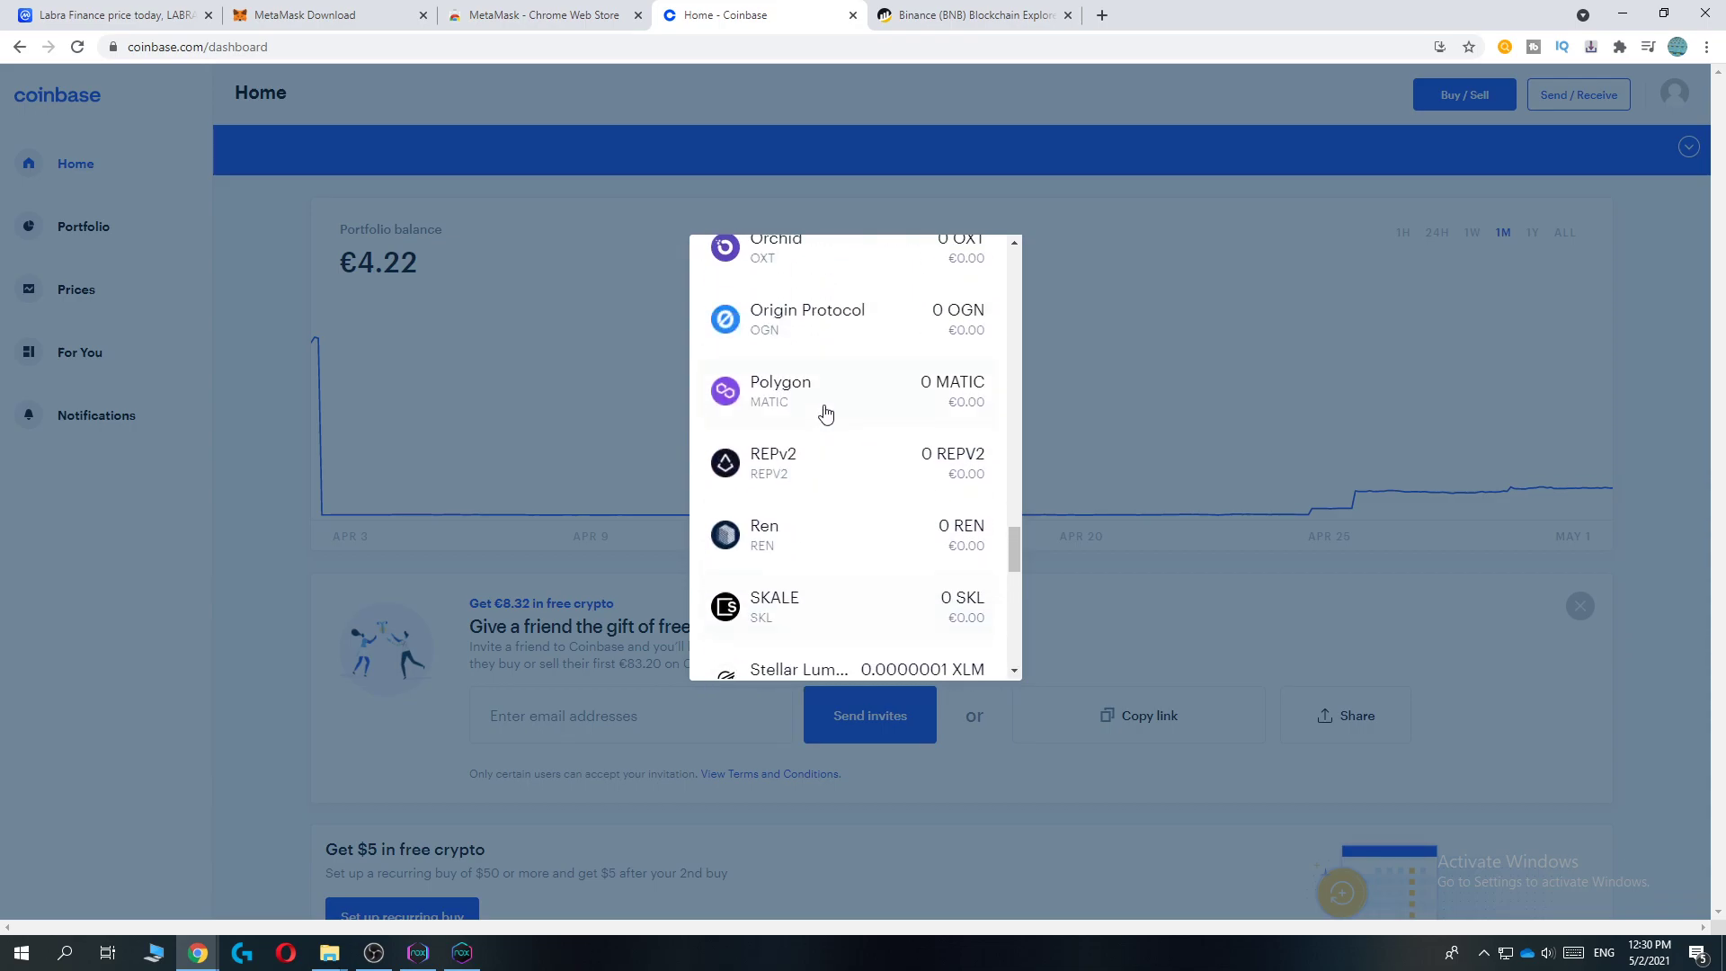
scroll(811, 451, "up", 3)
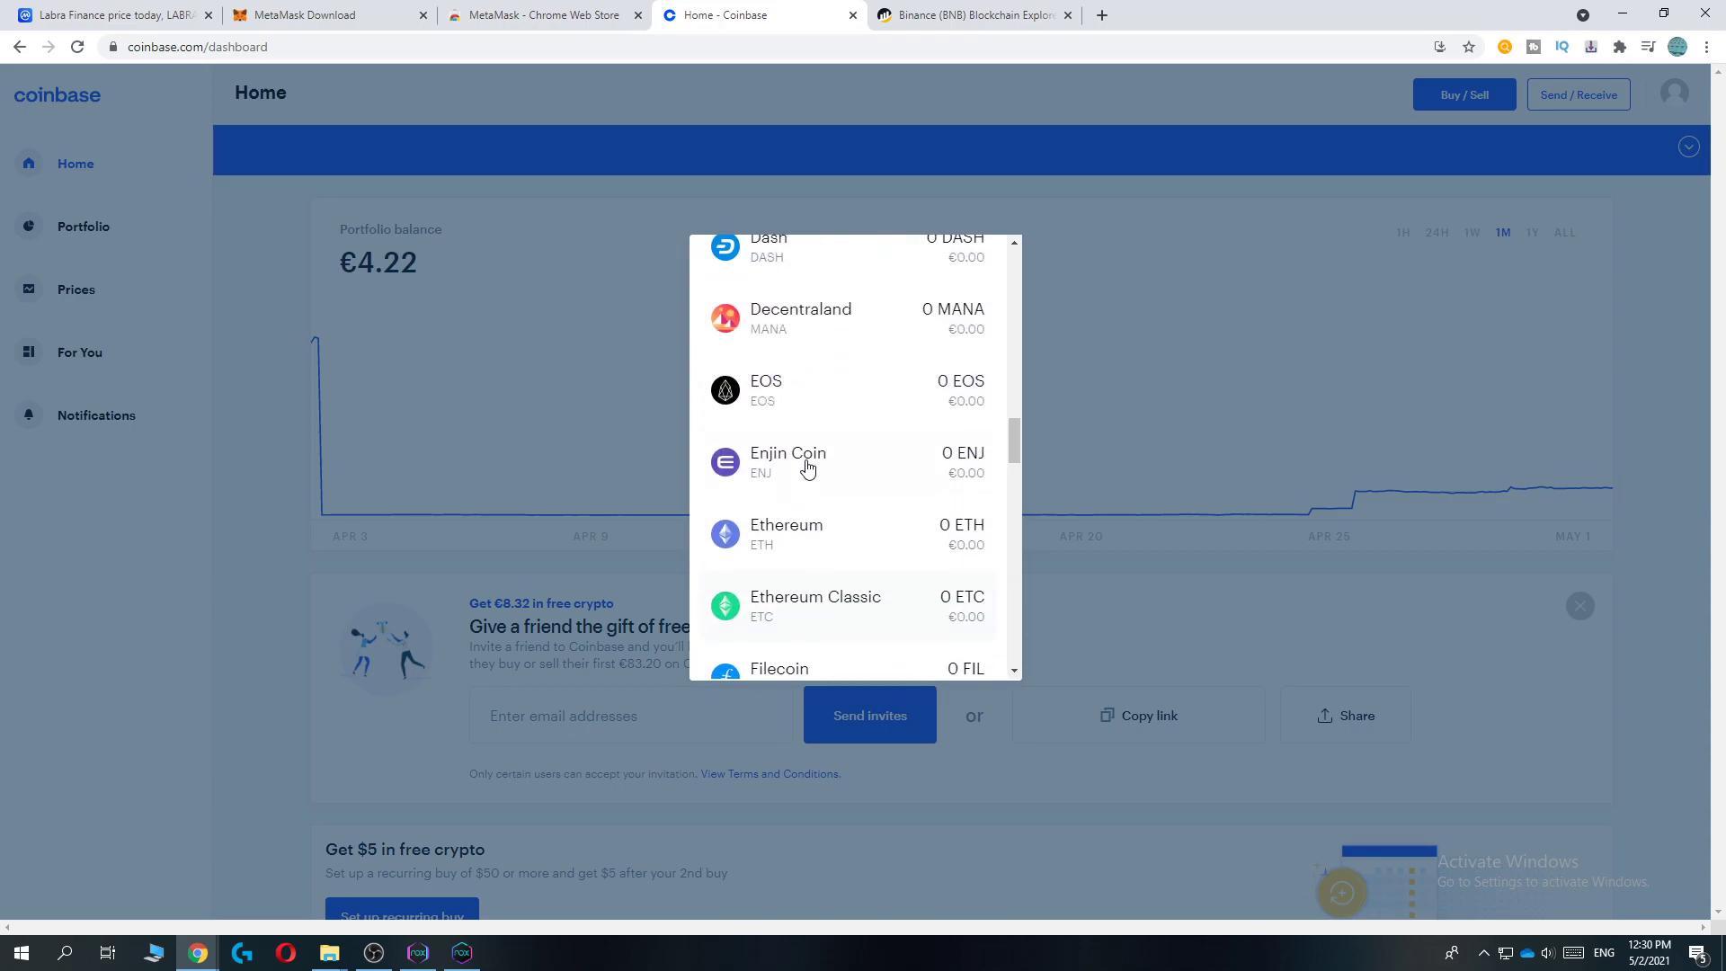
left_click(799, 508)
Step: Enter €1000 and paste the MetaMask account address as the recipient
type("1000")
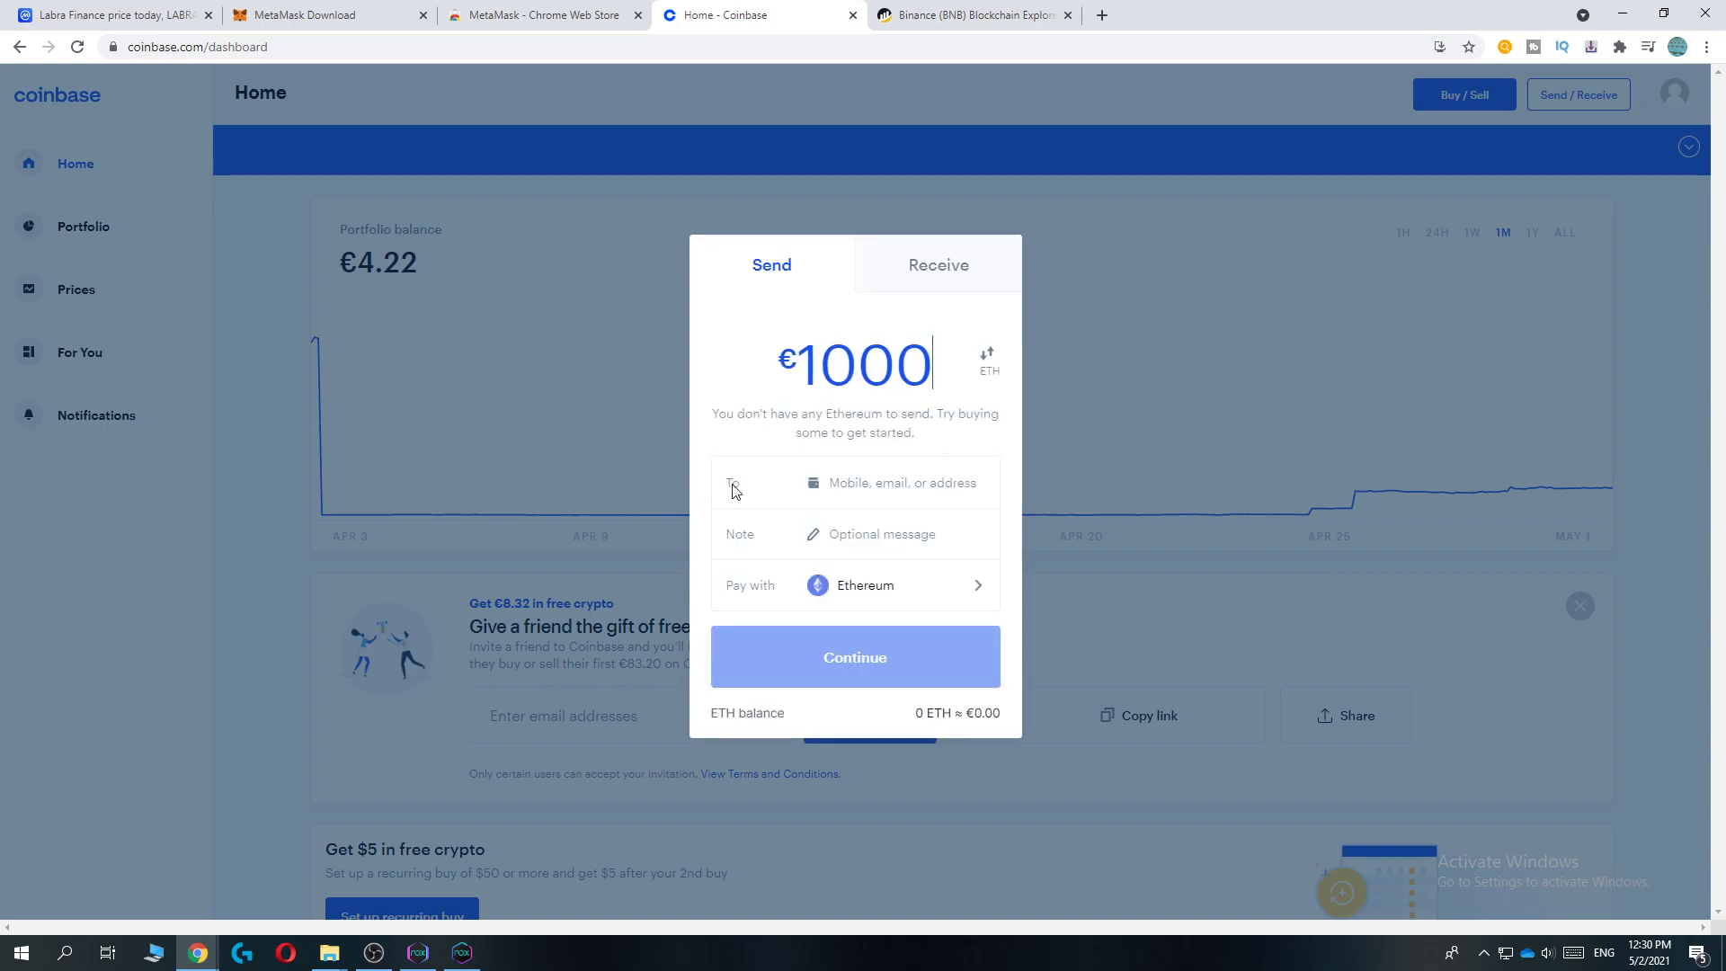
left_click_drag(728, 483, 753, 489)
left_click(1620, 47)
left_click(1441, 243)
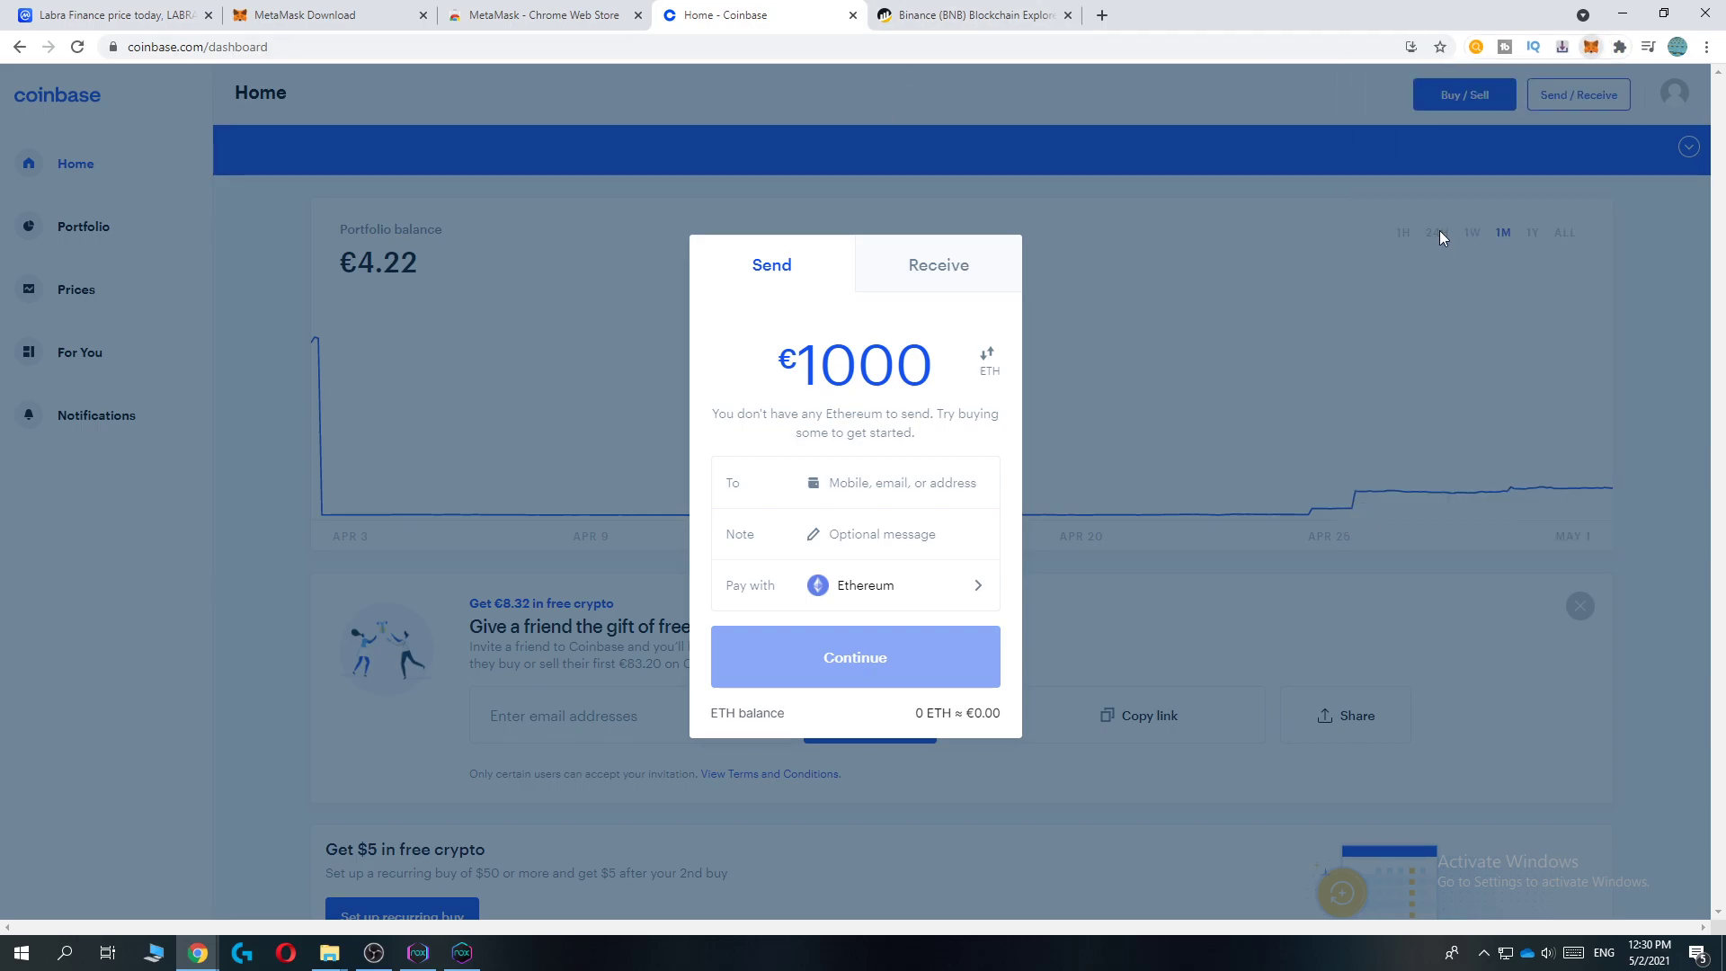
left_click(1439, 158)
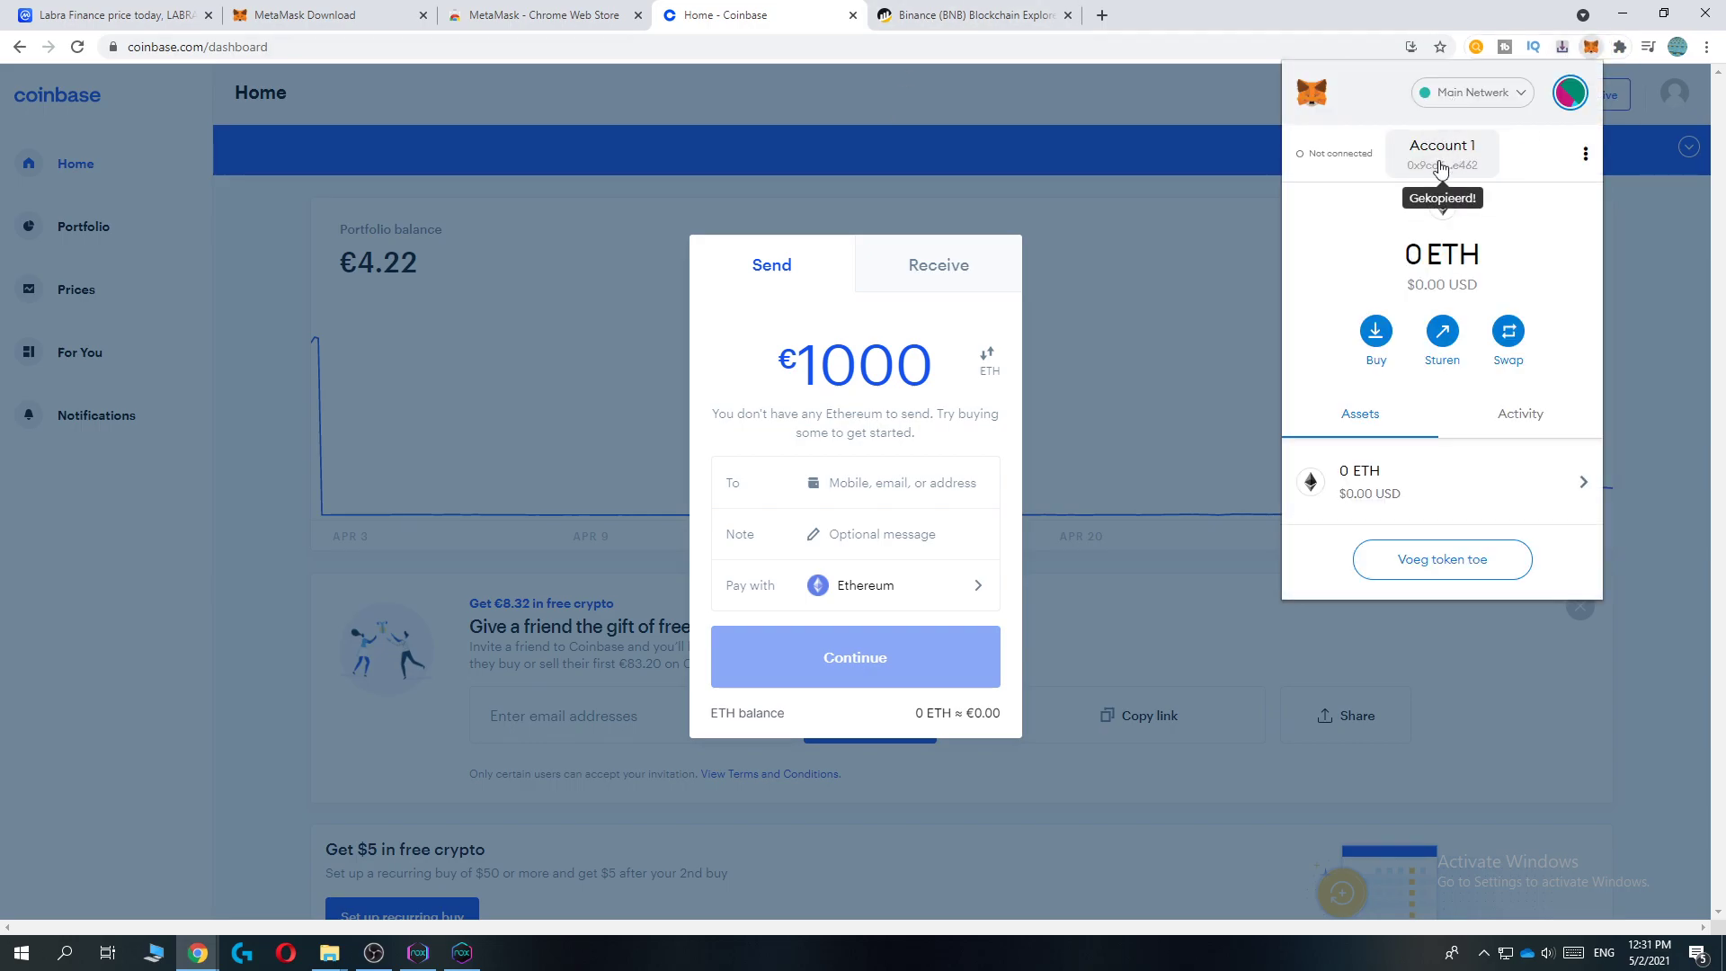
left_click(899, 483)
type("0x9cd696B7107E26ef7019EAAEe5Ce103f6dece462")
Step: Review the 1000 amount and reopen MetaMask to recheck its 0 ETH balance
left_click(845, 561)
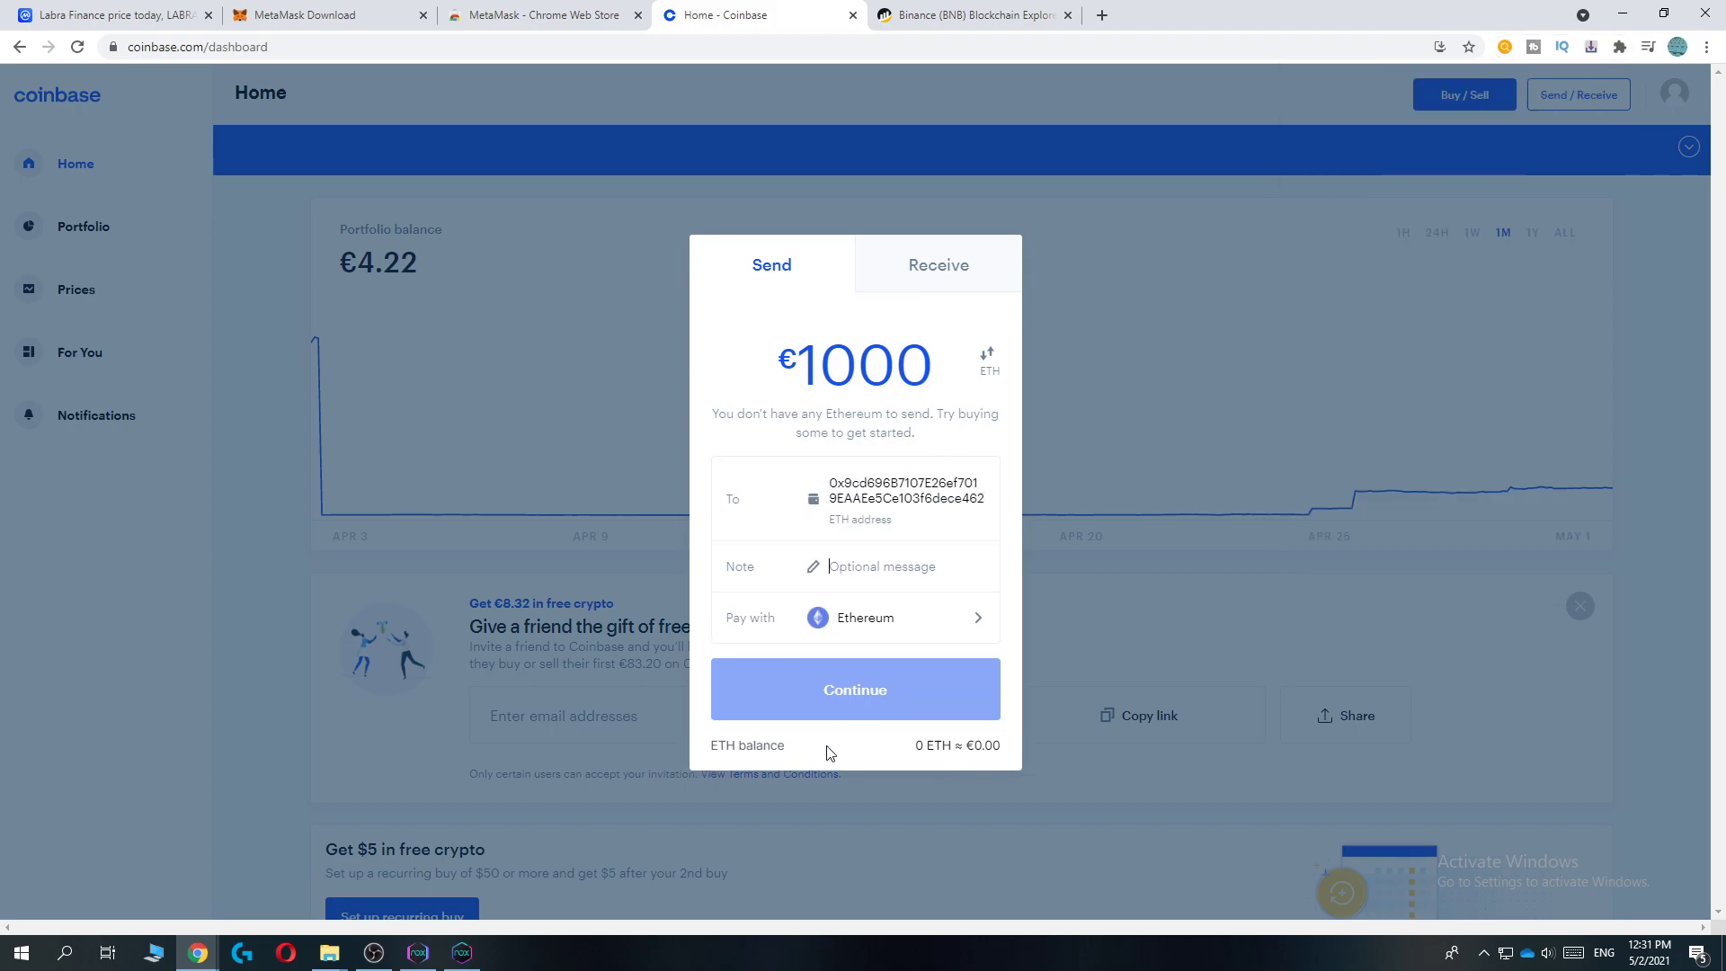
left_click(917, 430)
left_click_drag(806, 370, 924, 361)
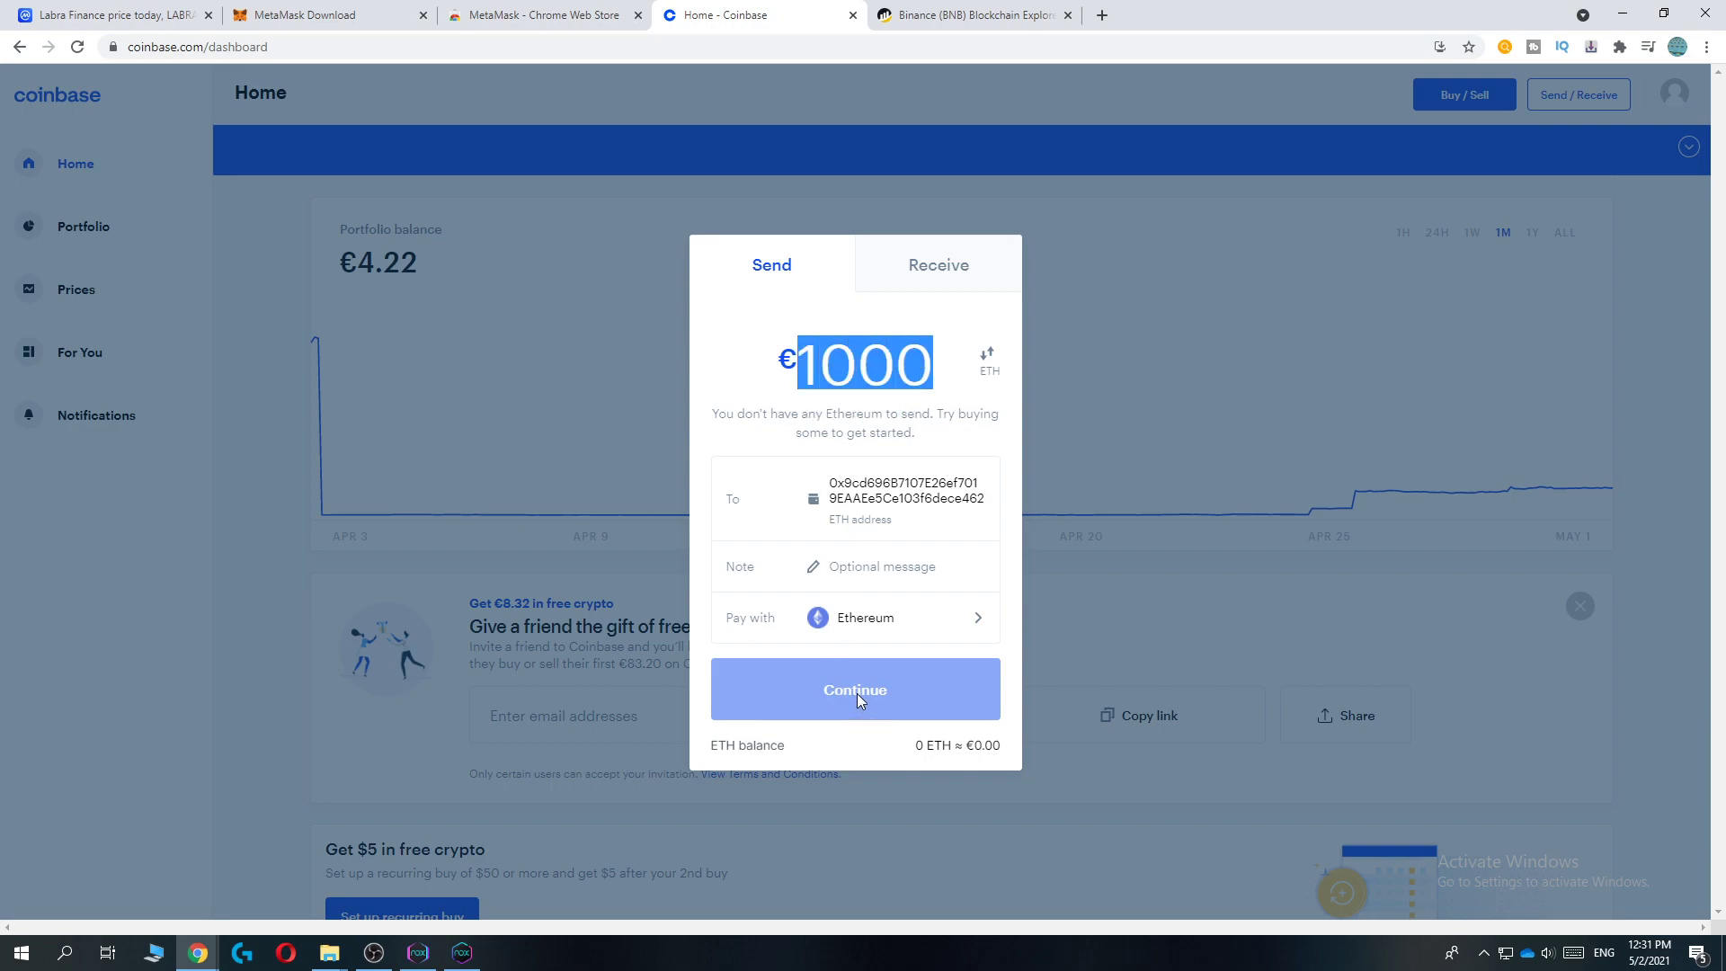
left_click(1620, 48)
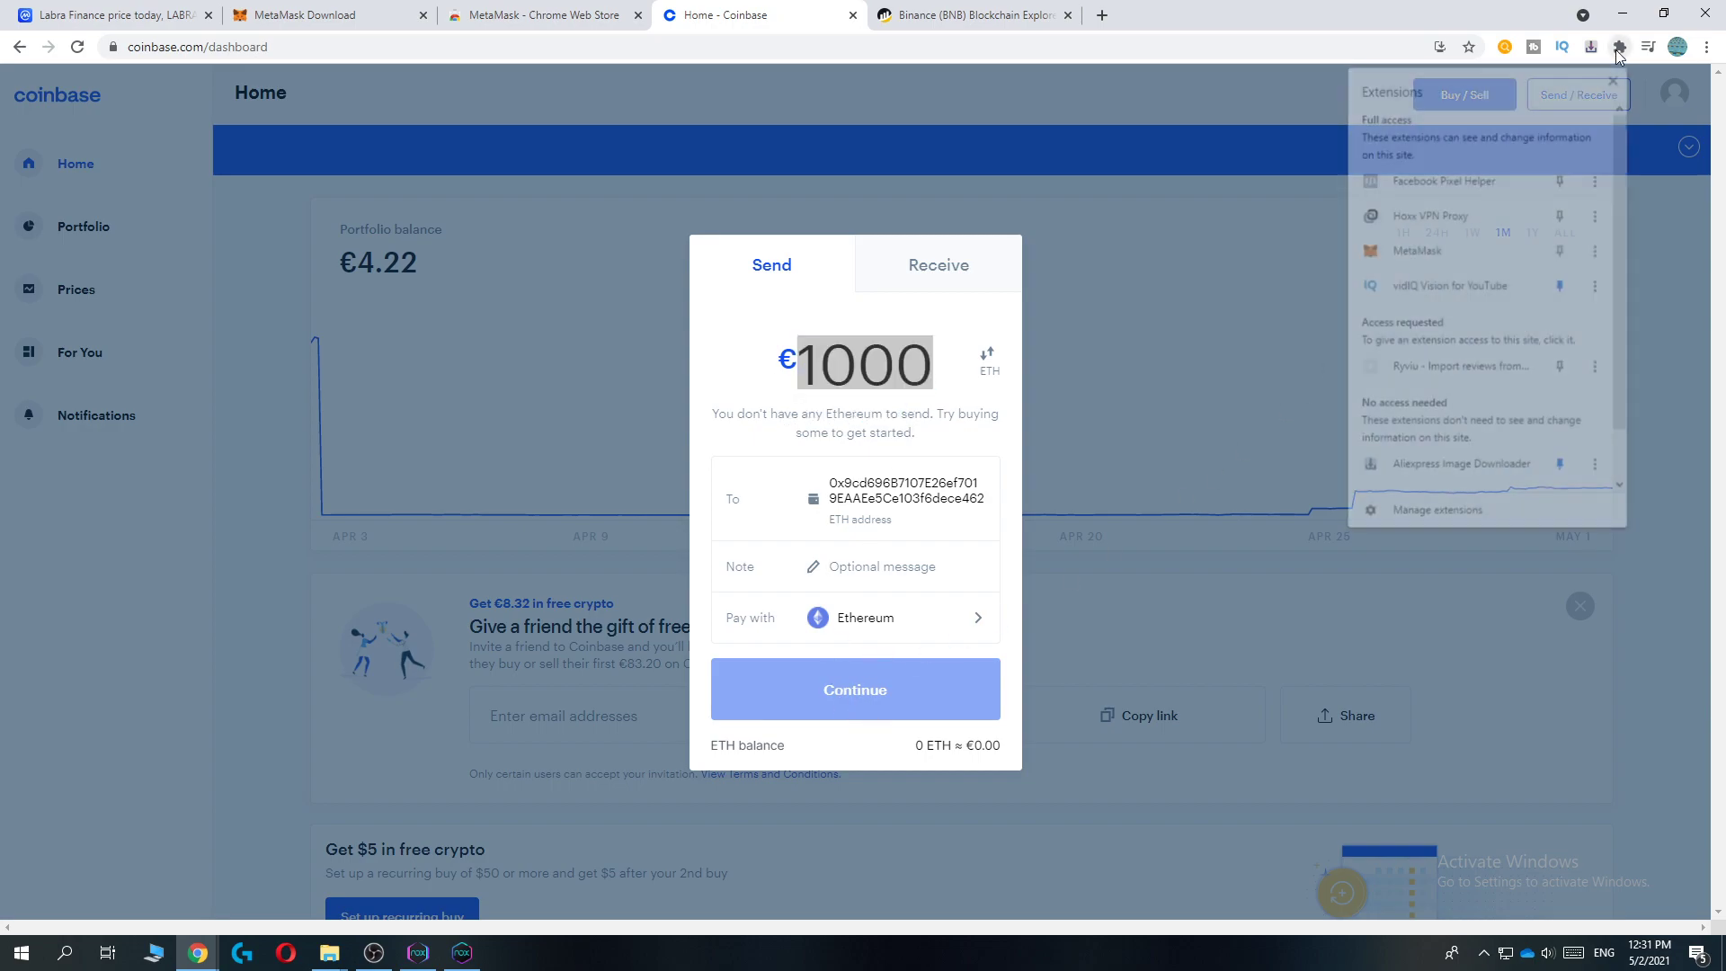
left_click(1437, 241)
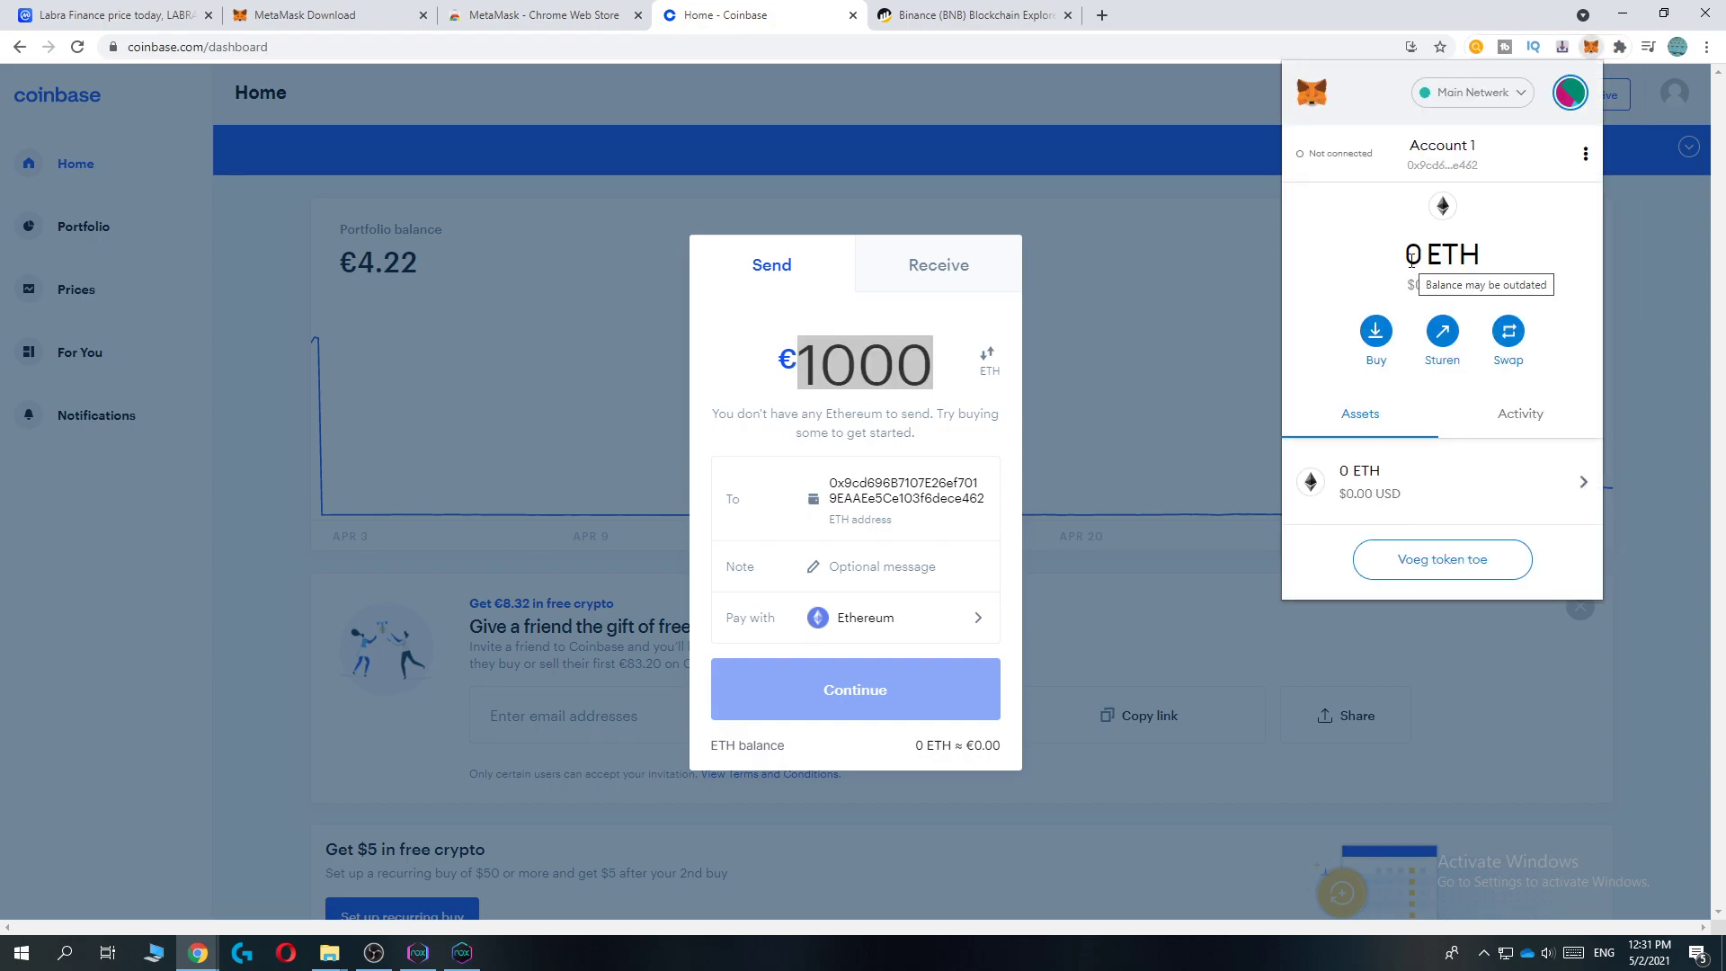
left_click_drag(1410, 259, 1479, 259)
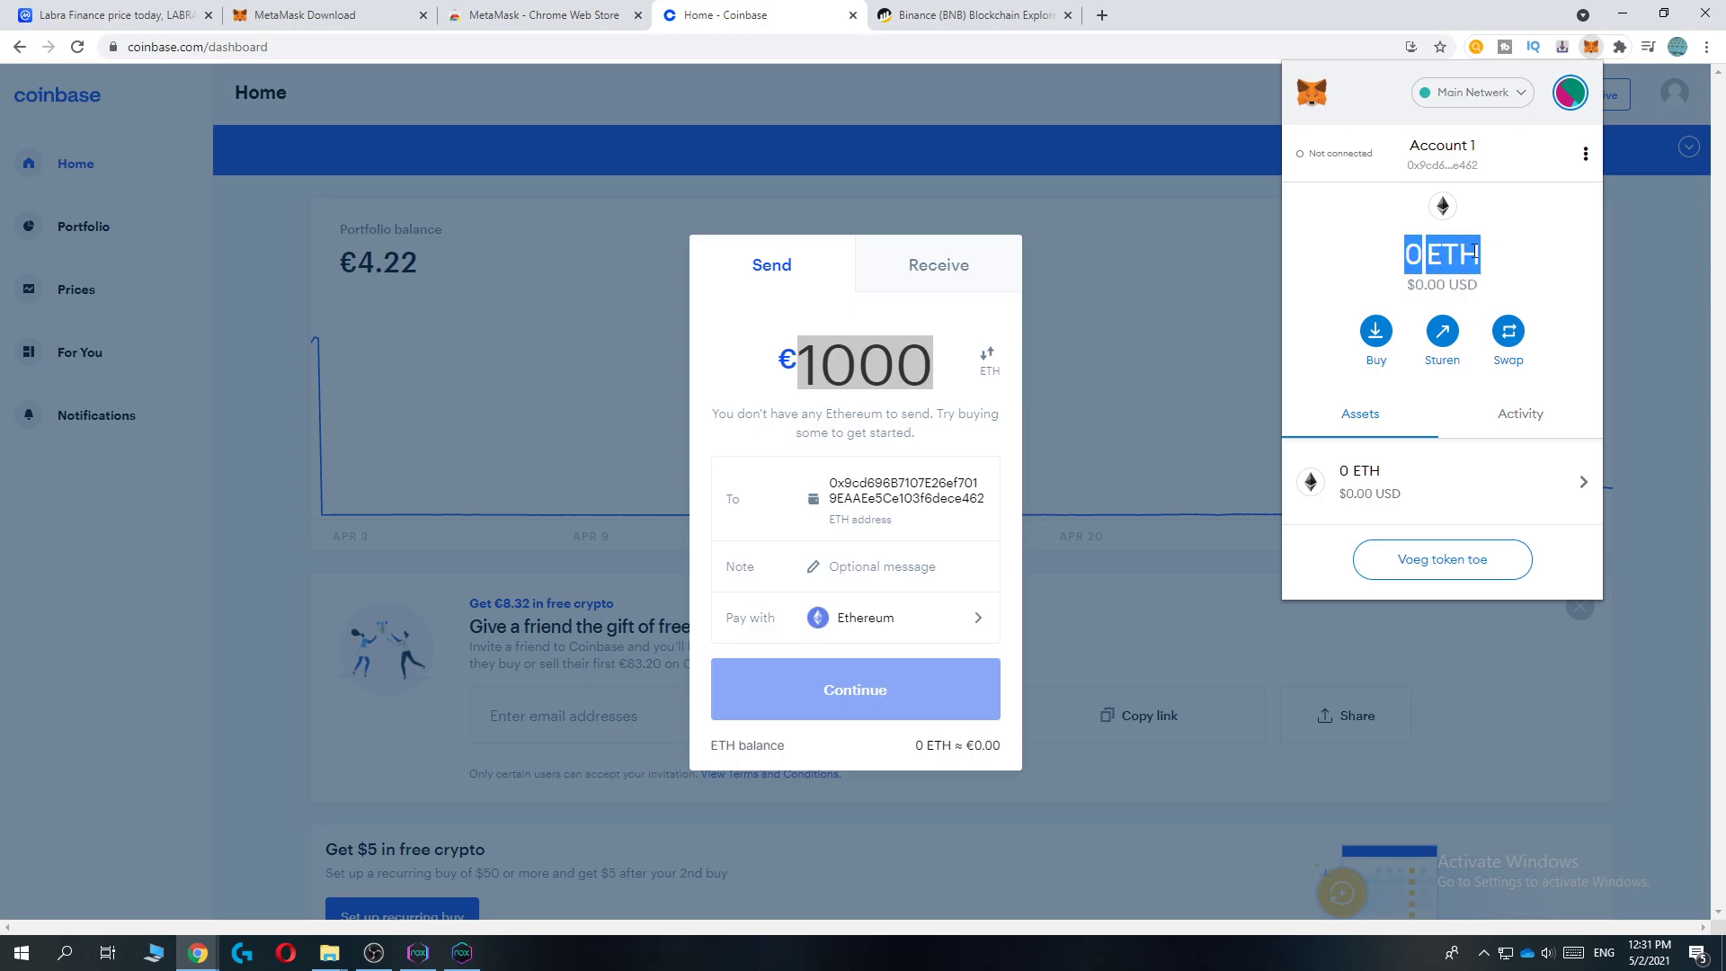
left_click(1476, 257)
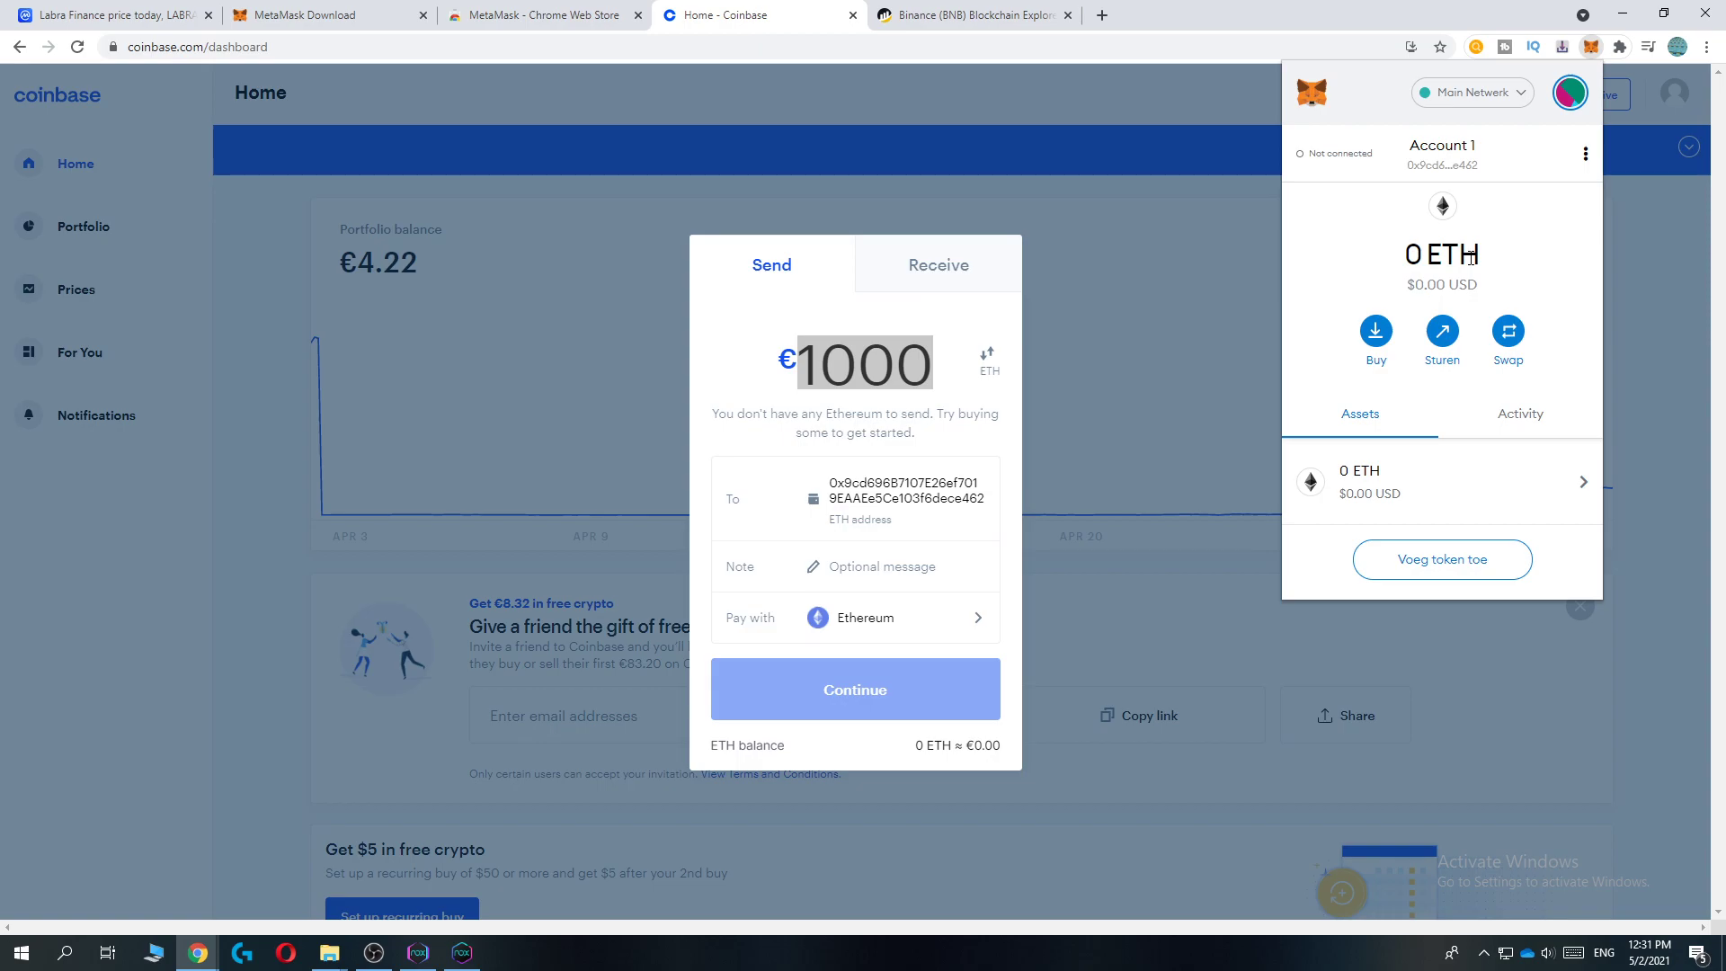
Step: Open a new tab and search the web for 'uniswap'
left_click(1102, 15)
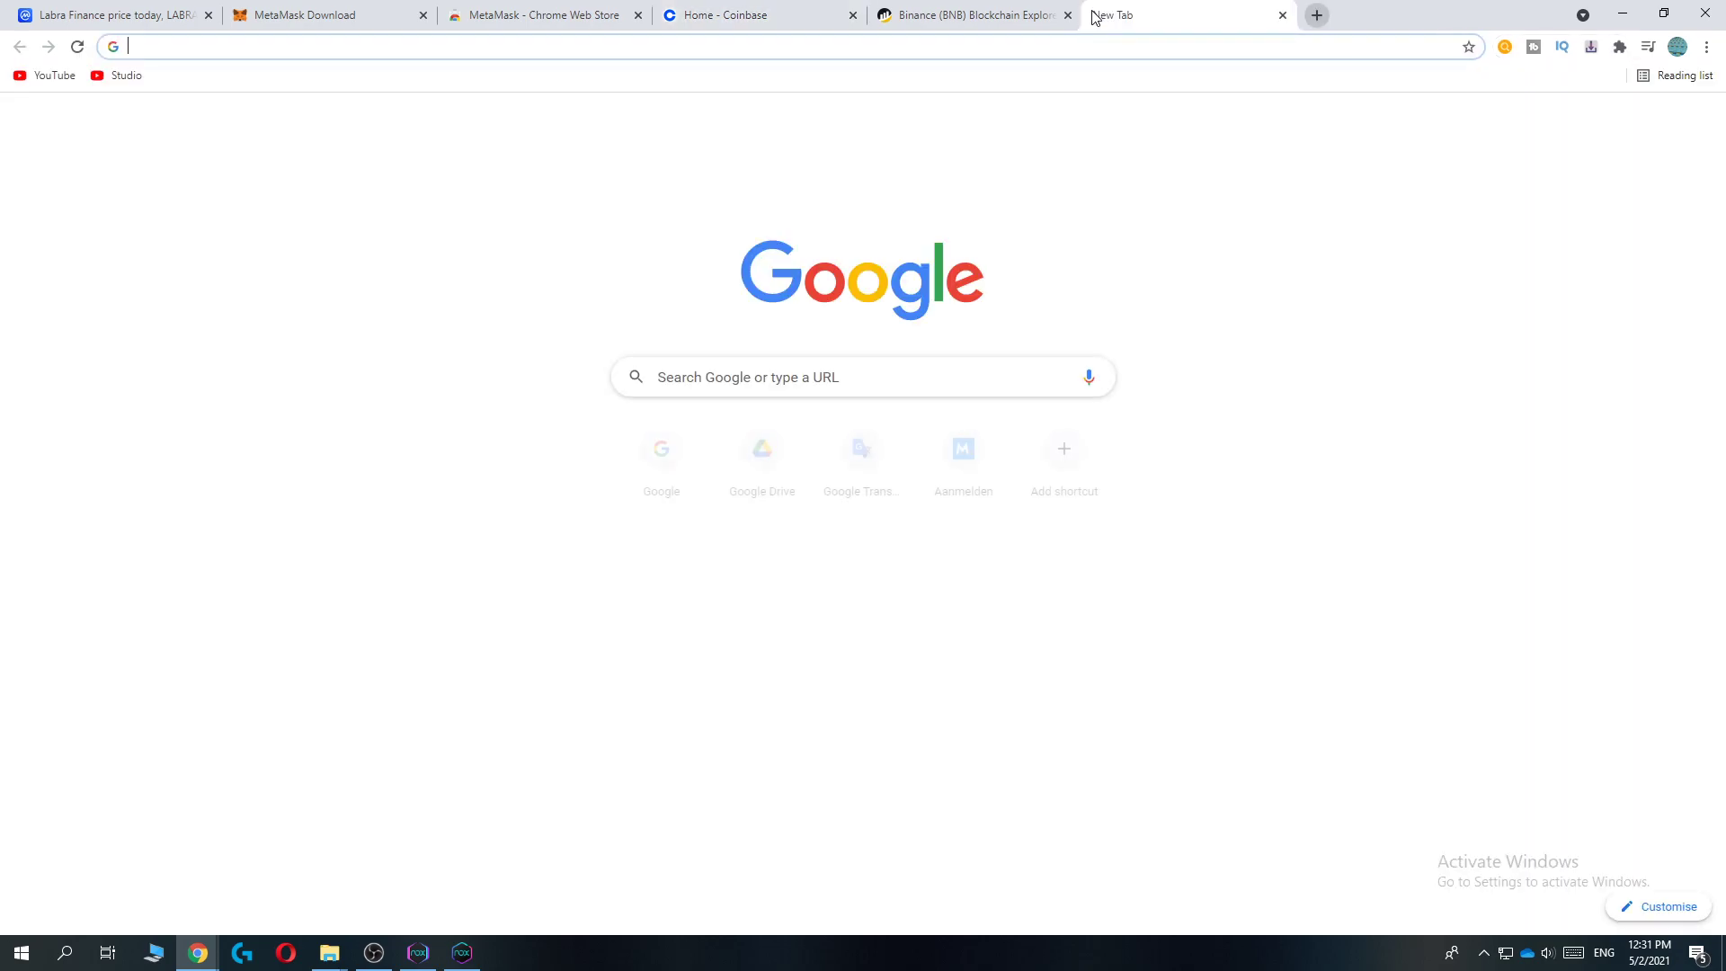
type("unmi")
key("BackSpace")
key("BackSpace")
type("iswap")
key("Return")
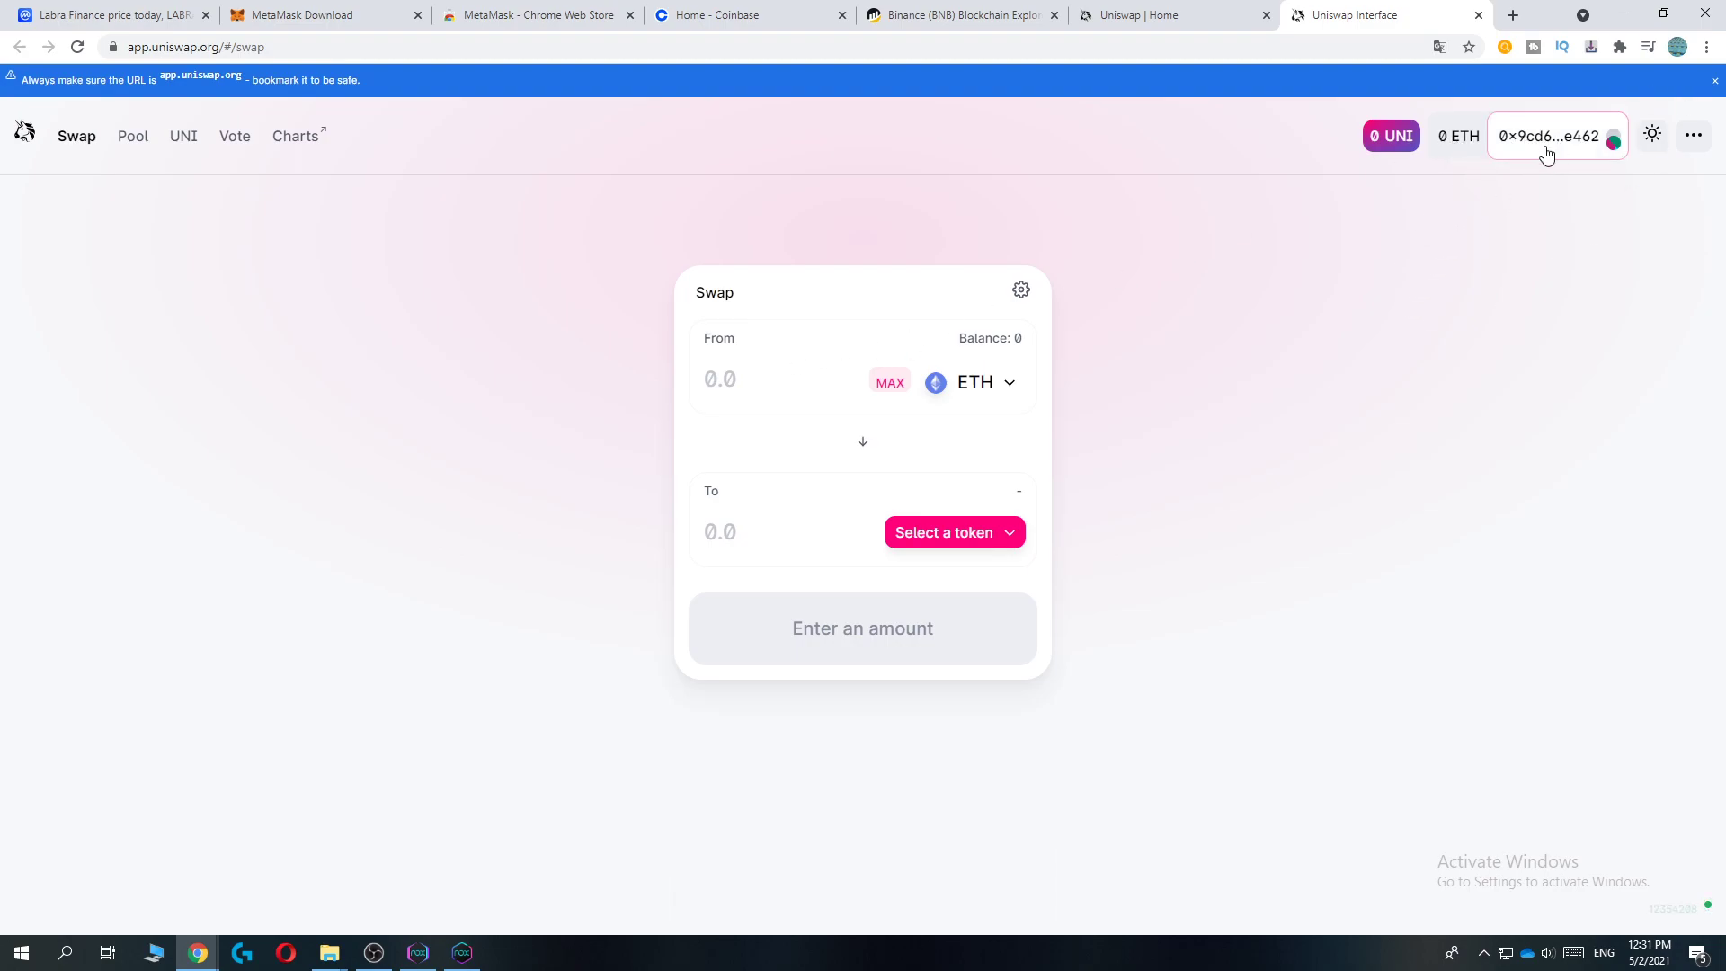
Step: Check the connected wallet account, then enter 10 ETH as the swap amount
left_click(1565, 136)
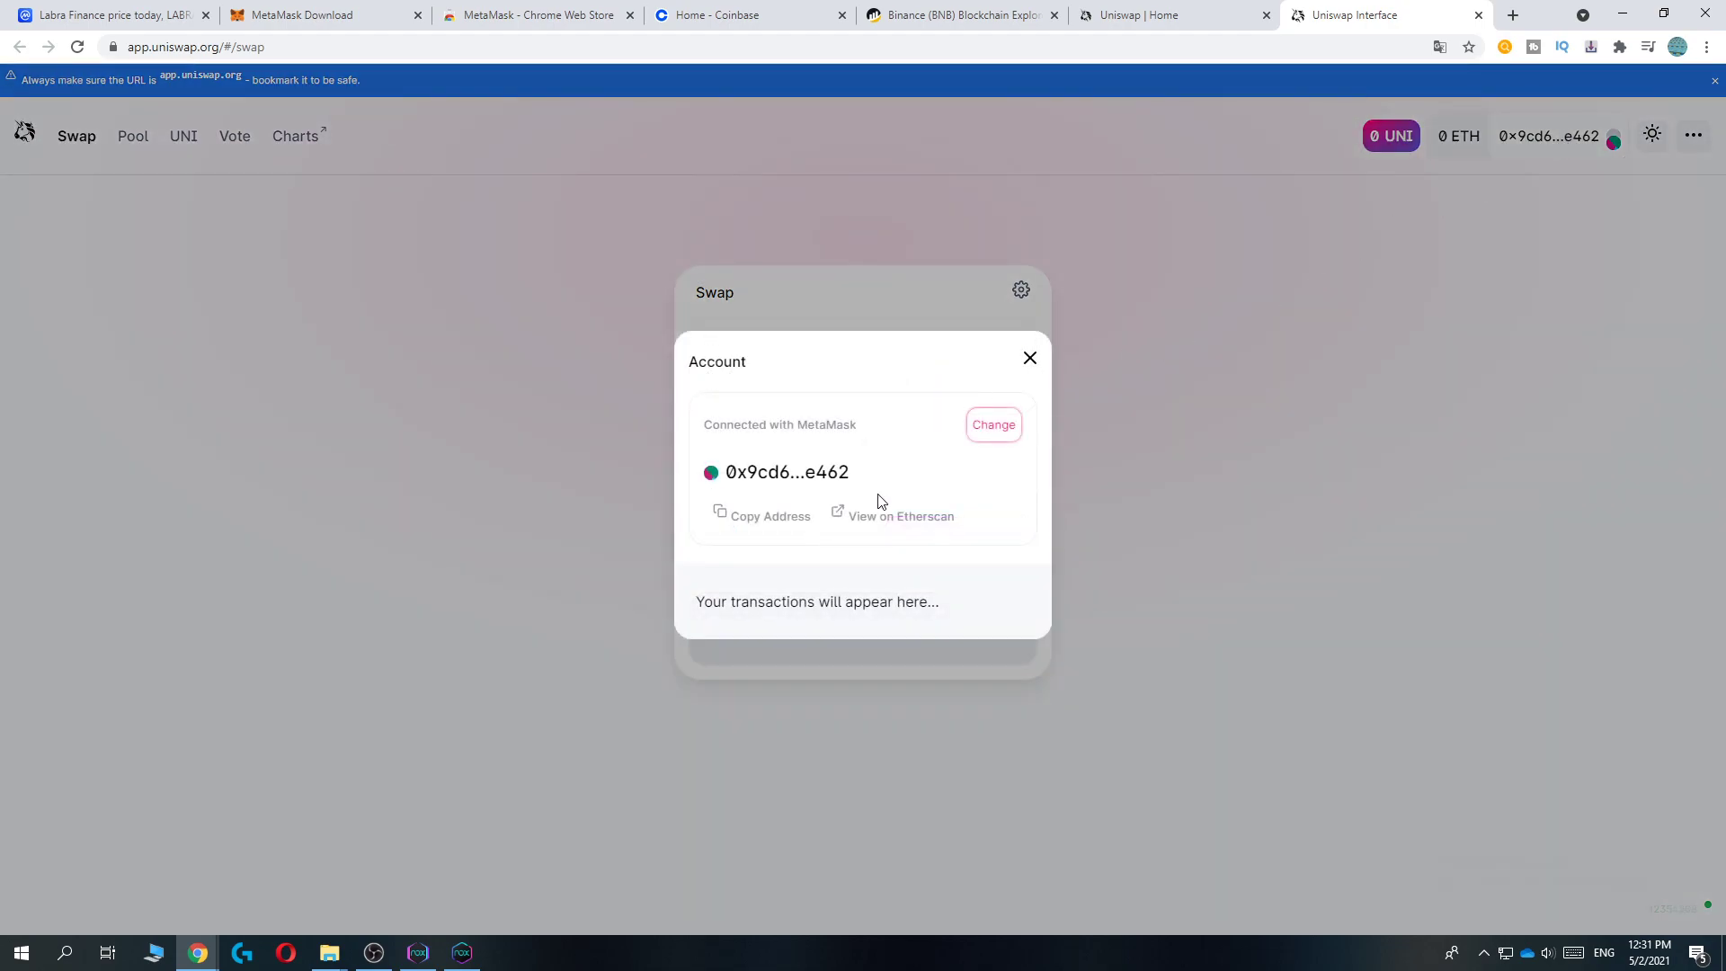
left_click(1029, 358)
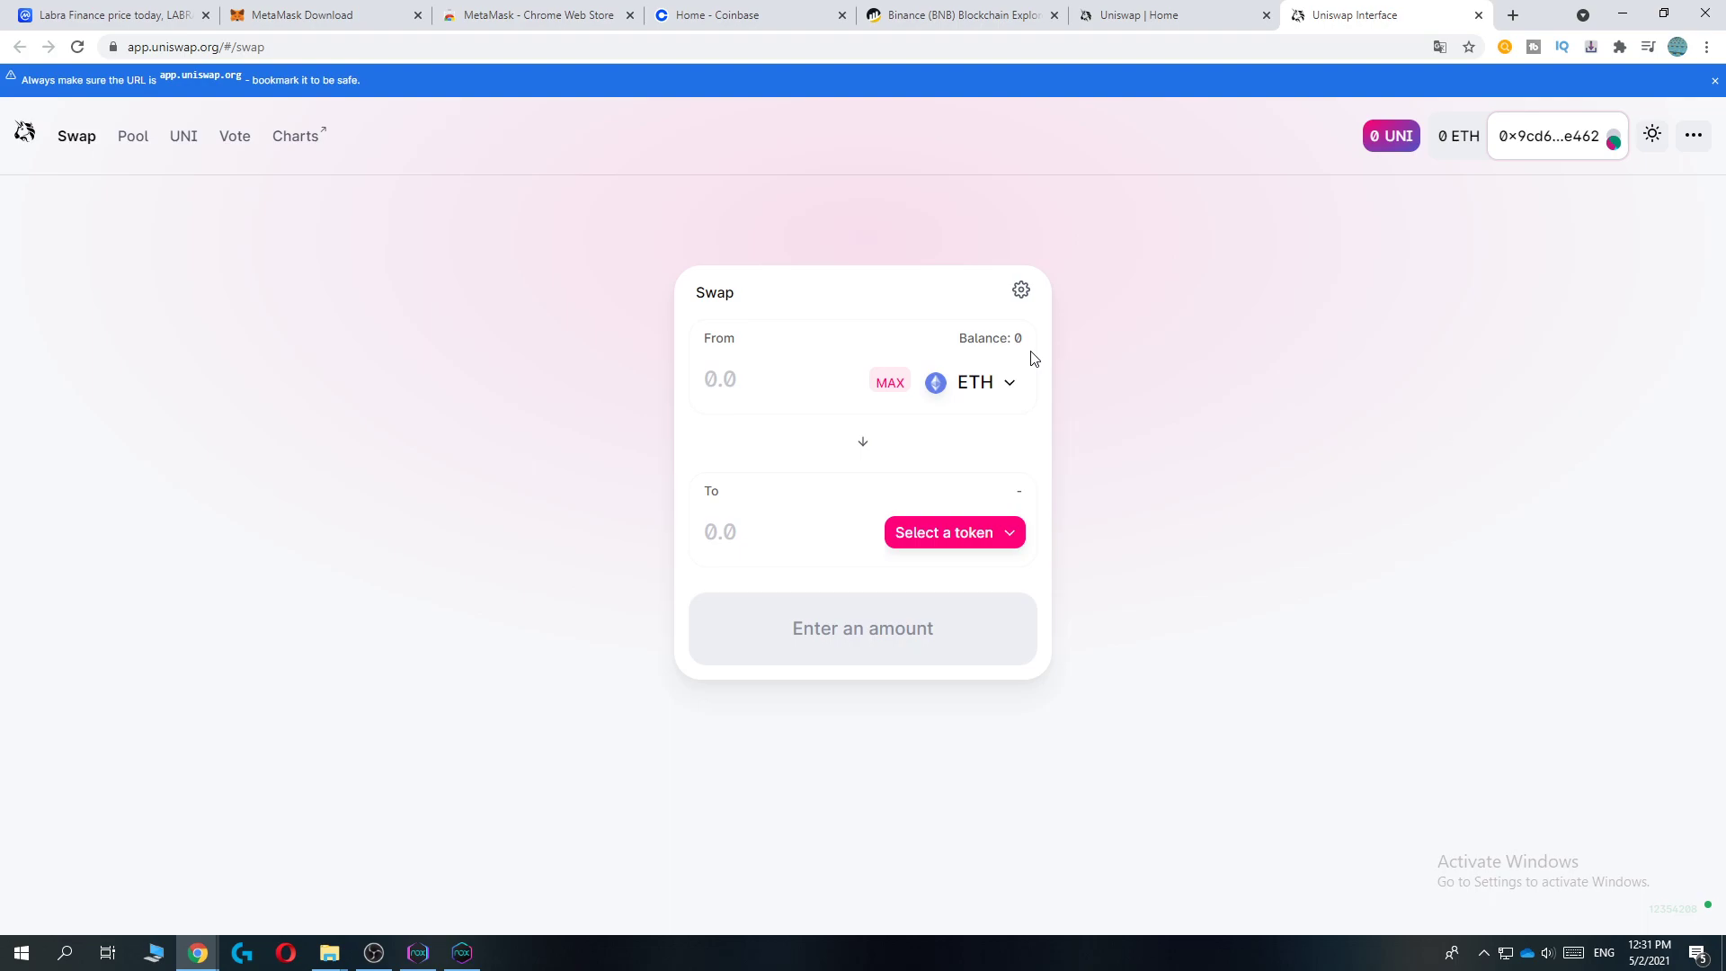
left_click(770, 381)
type("10")
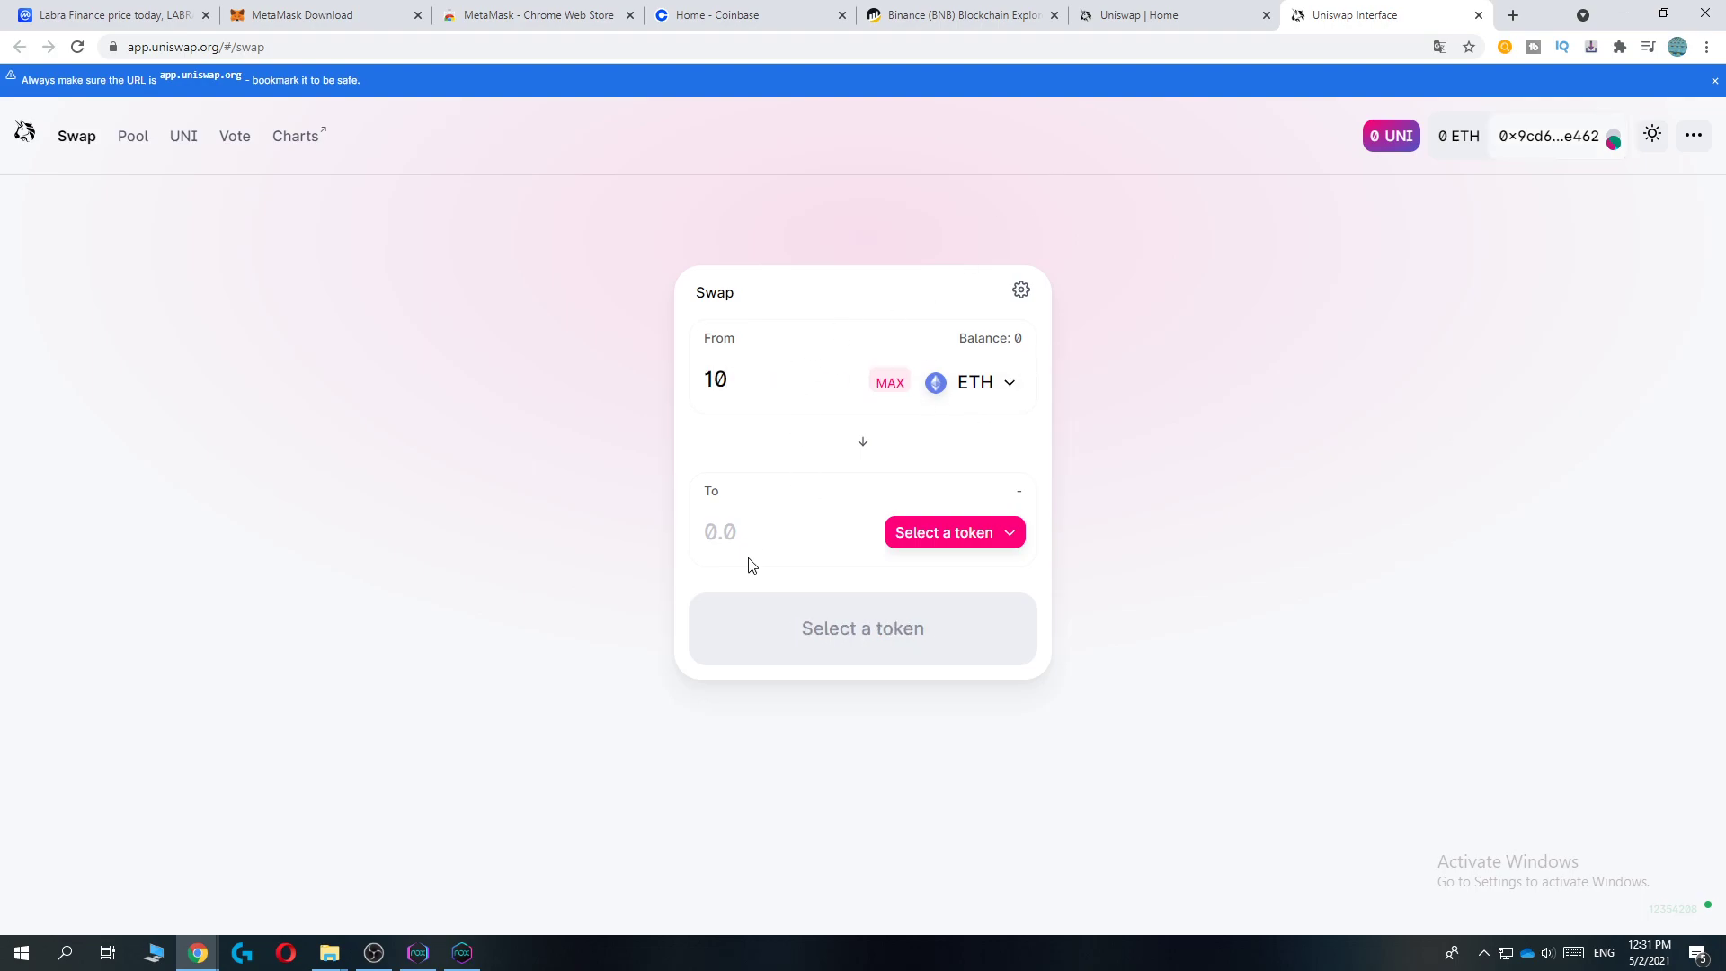
Step: Open the receive-token list and recopy the LABRA contract address from CoinMarketCap
left_click(961, 530)
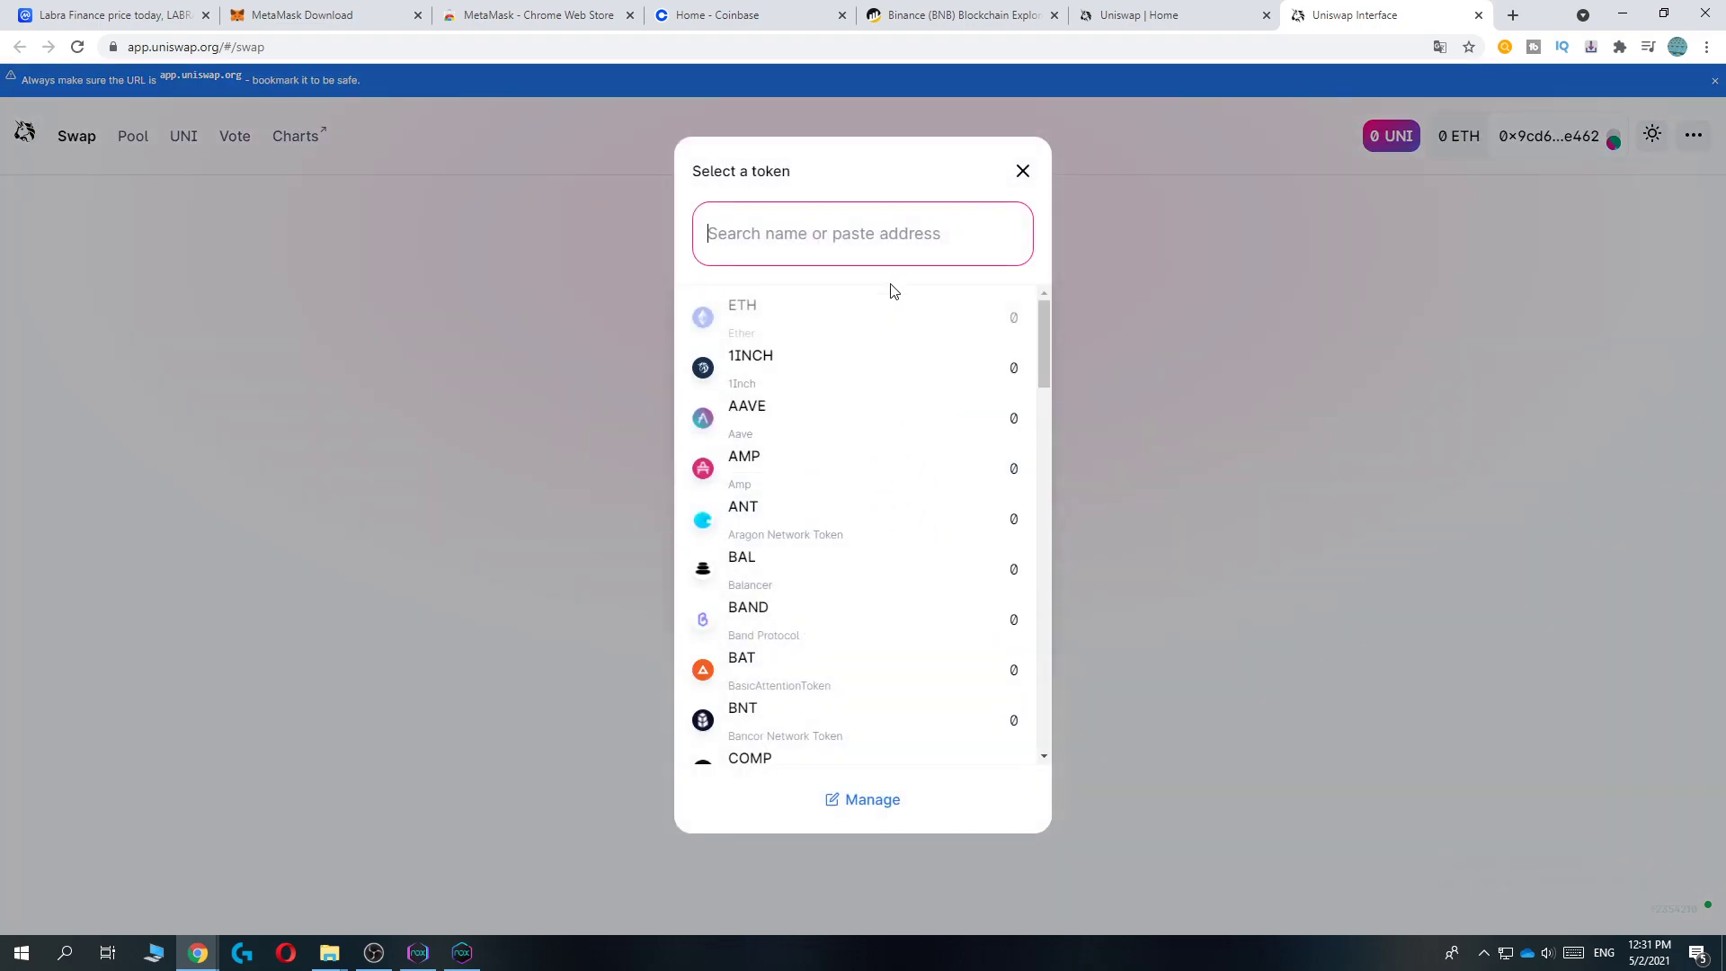
scroll(879, 374, "down", 12)
scroll(871, 435, "up", 12)
left_click(72, 15)
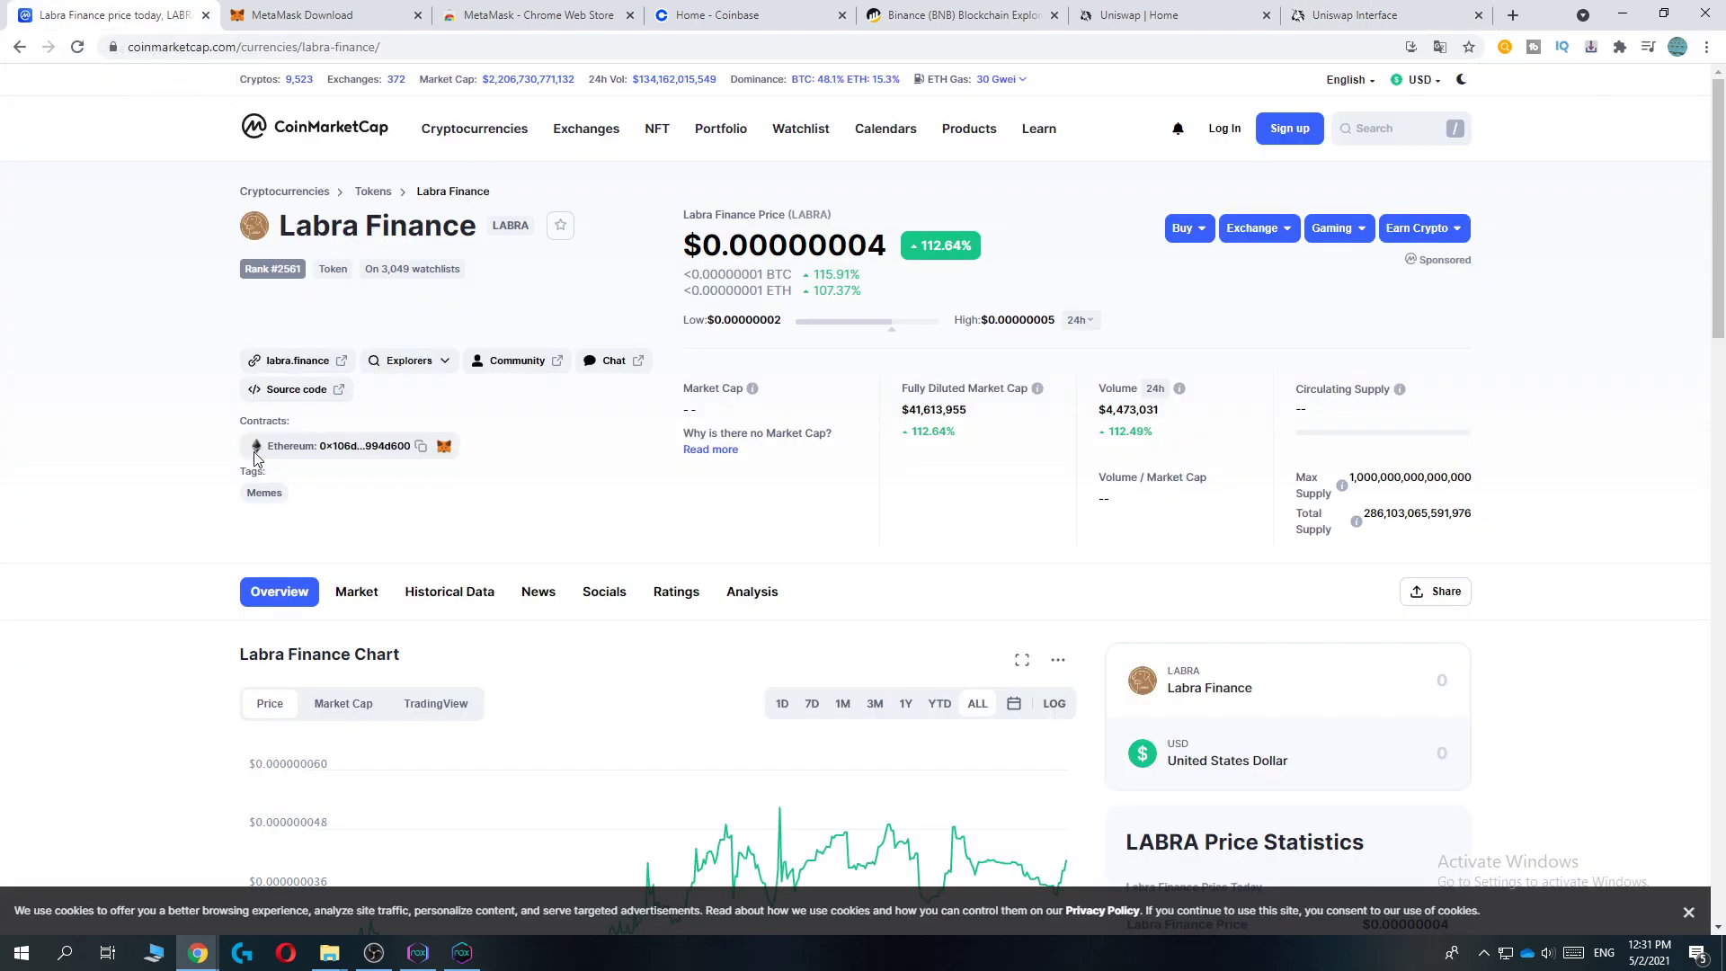
left_click_drag(241, 428, 450, 447)
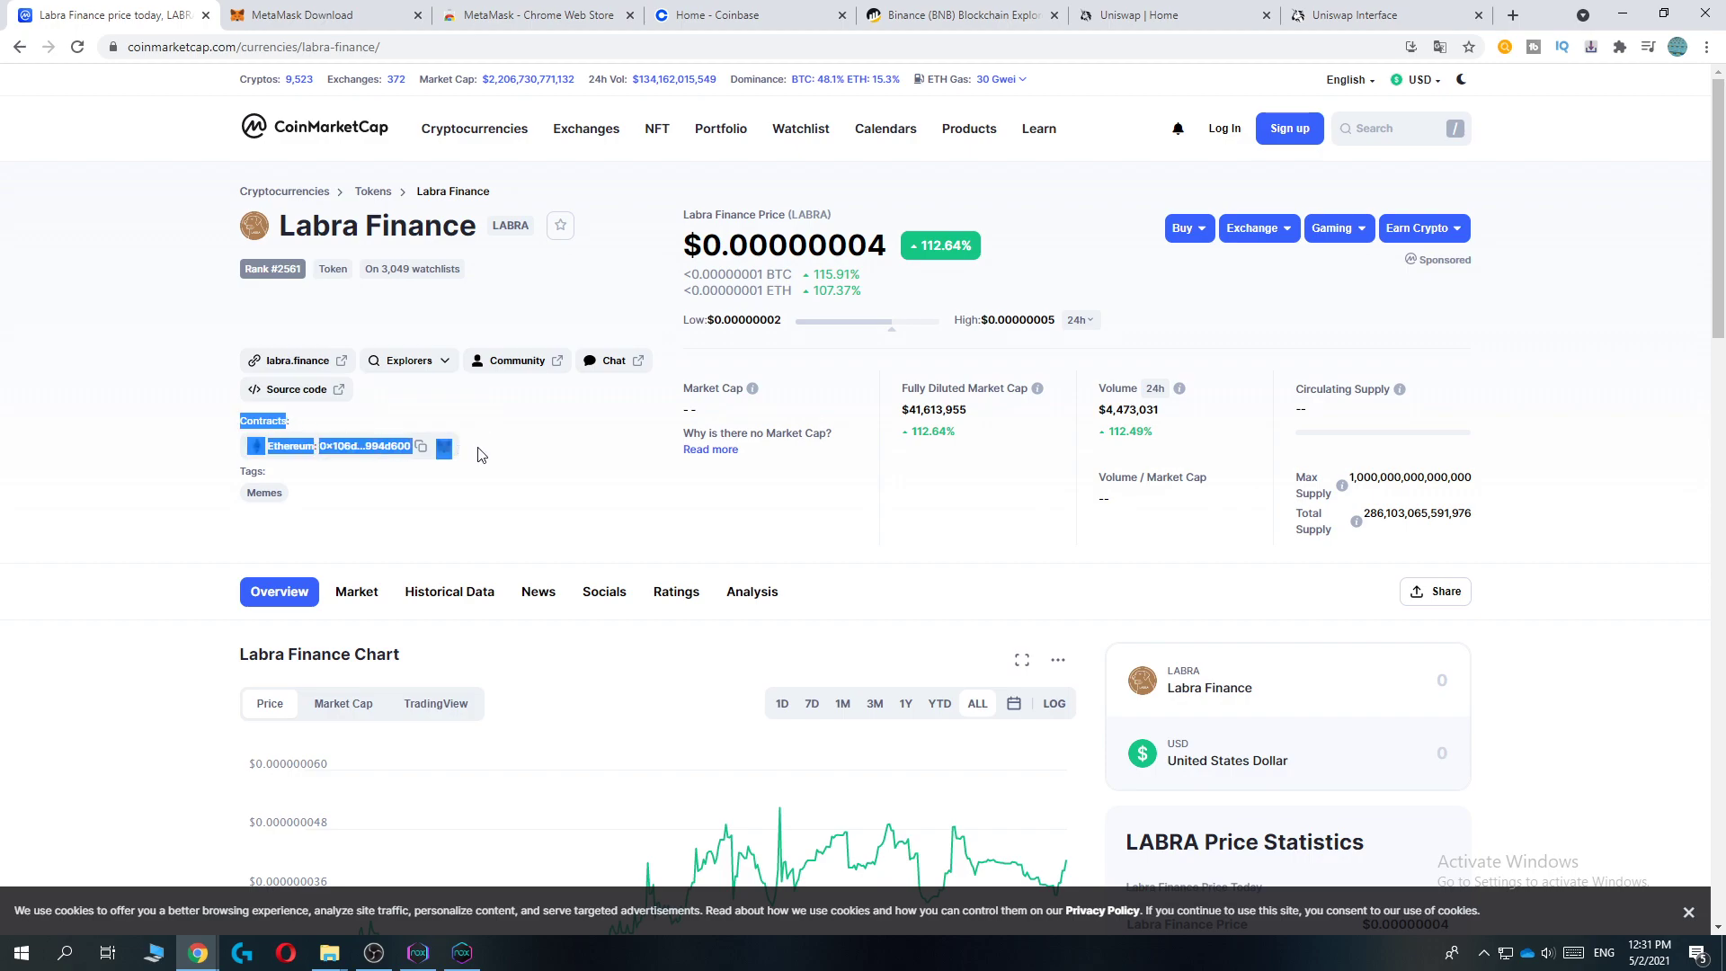
left_click(345, 450)
left_click(418, 453)
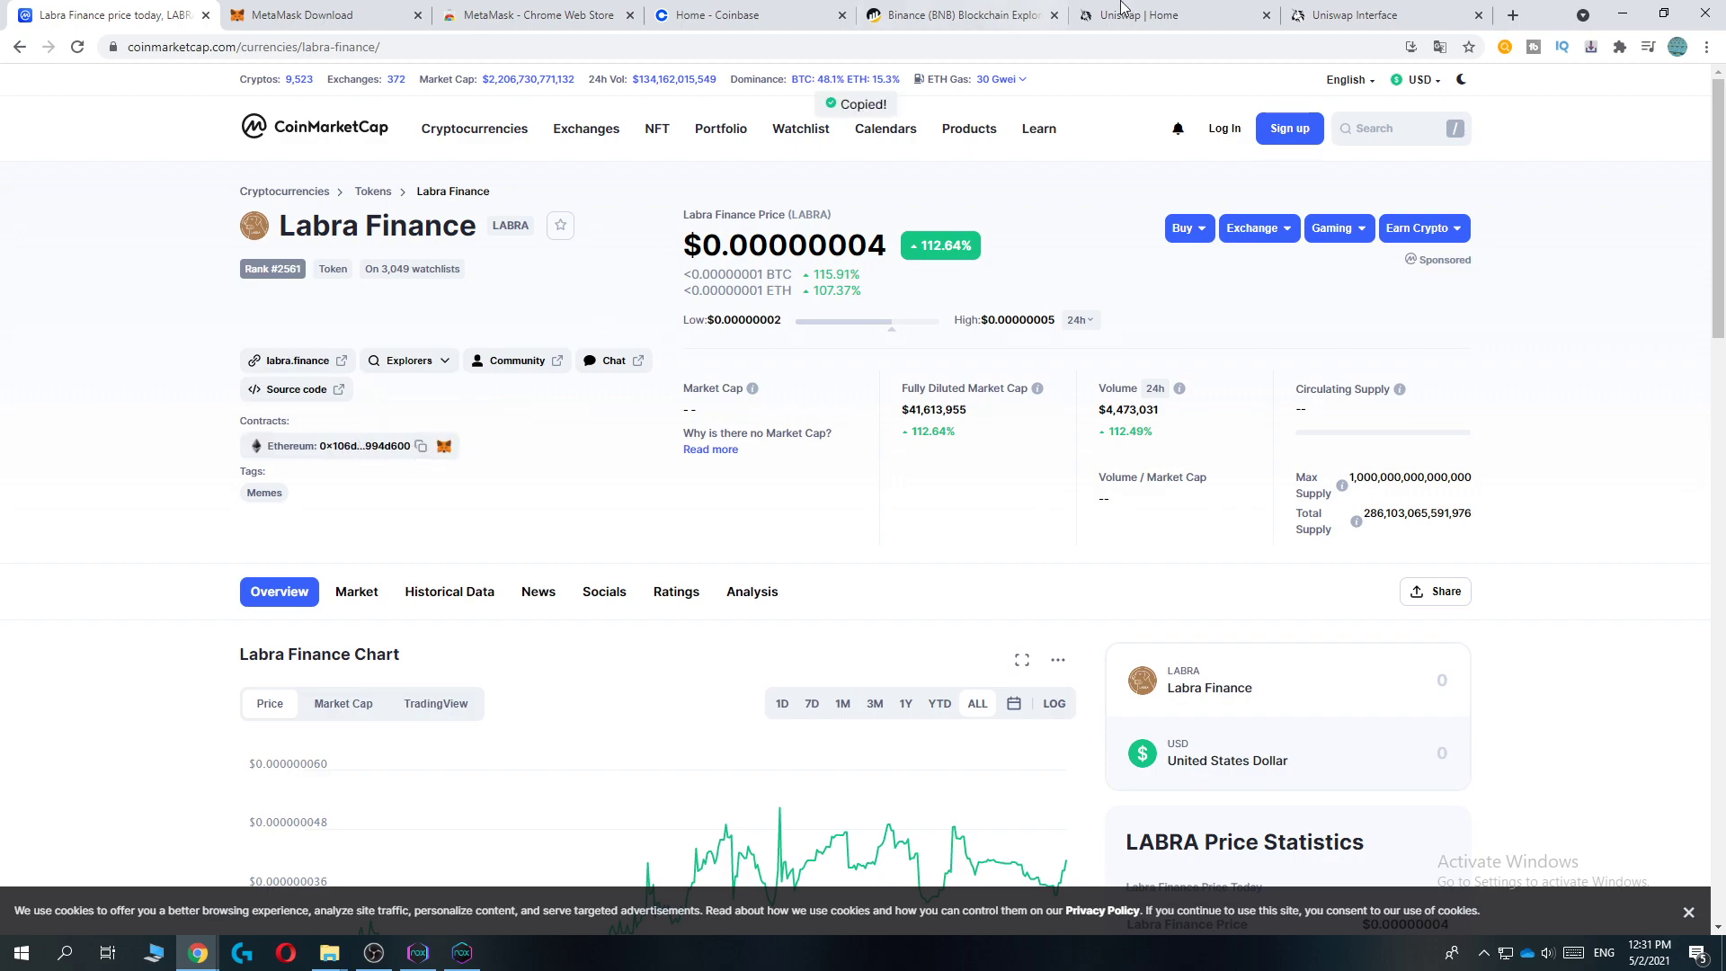
Step: Paste the Labra Finance contract address into Uniswap's token search to find LABRA
left_click(1349, 15)
left_click(775, 230)
key("ctrl+v")
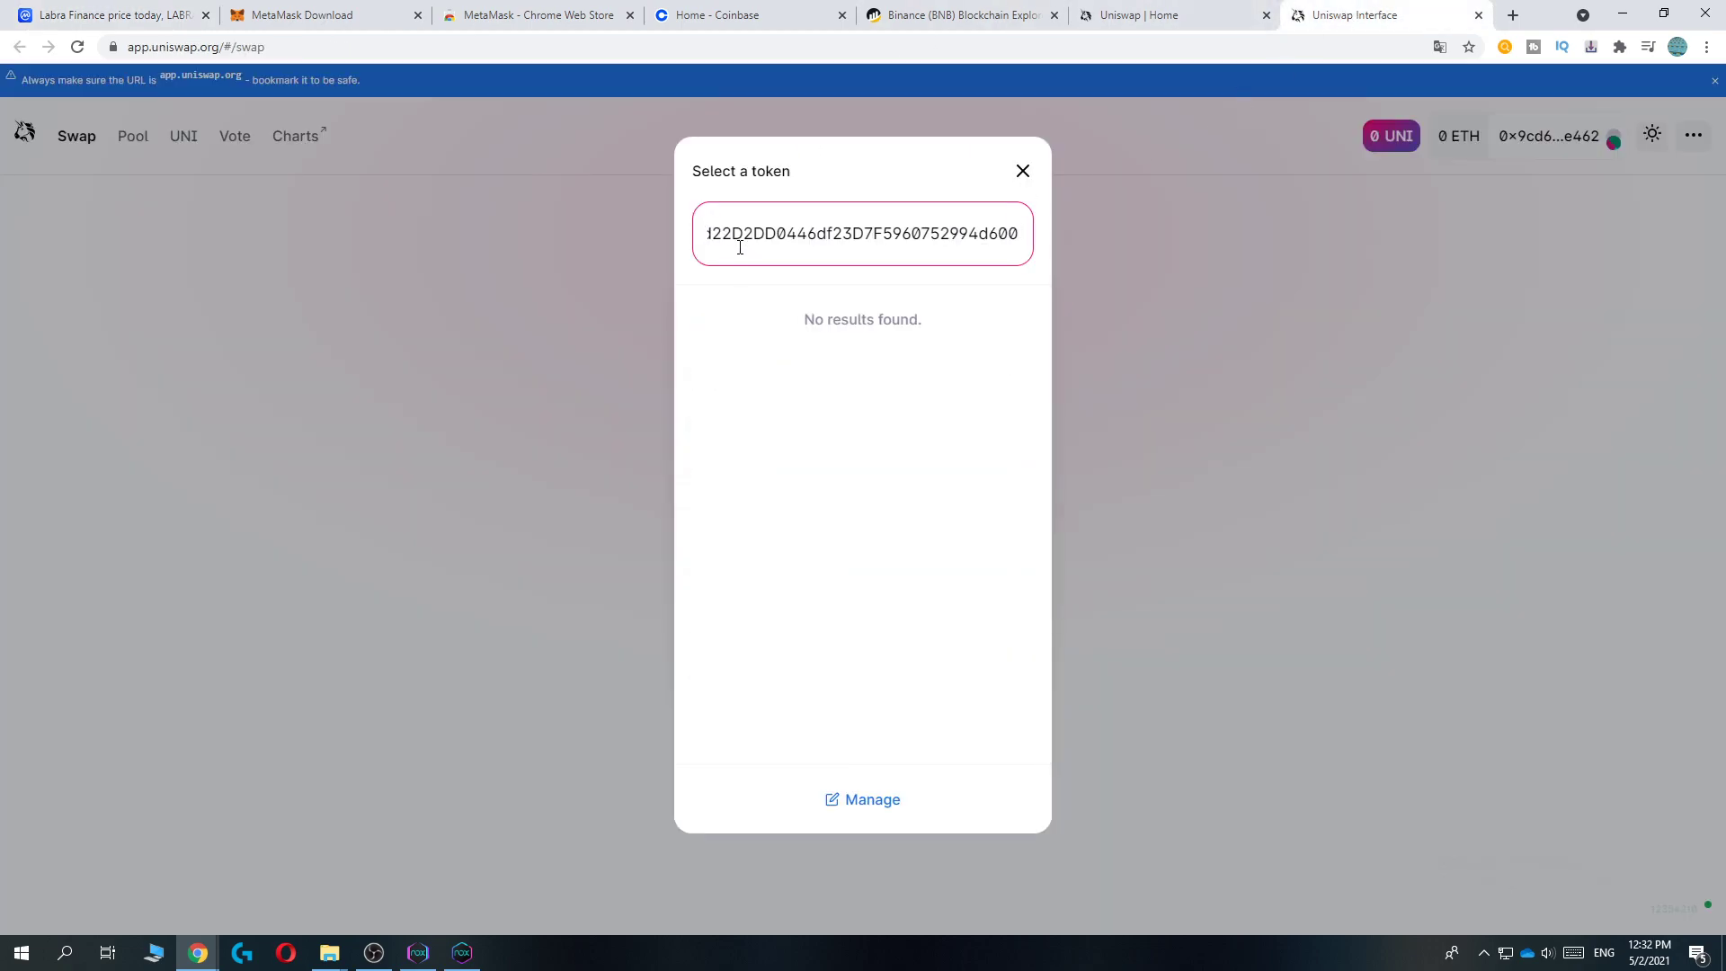
left_click_drag(735, 331, 828, 339)
left_click(859, 395)
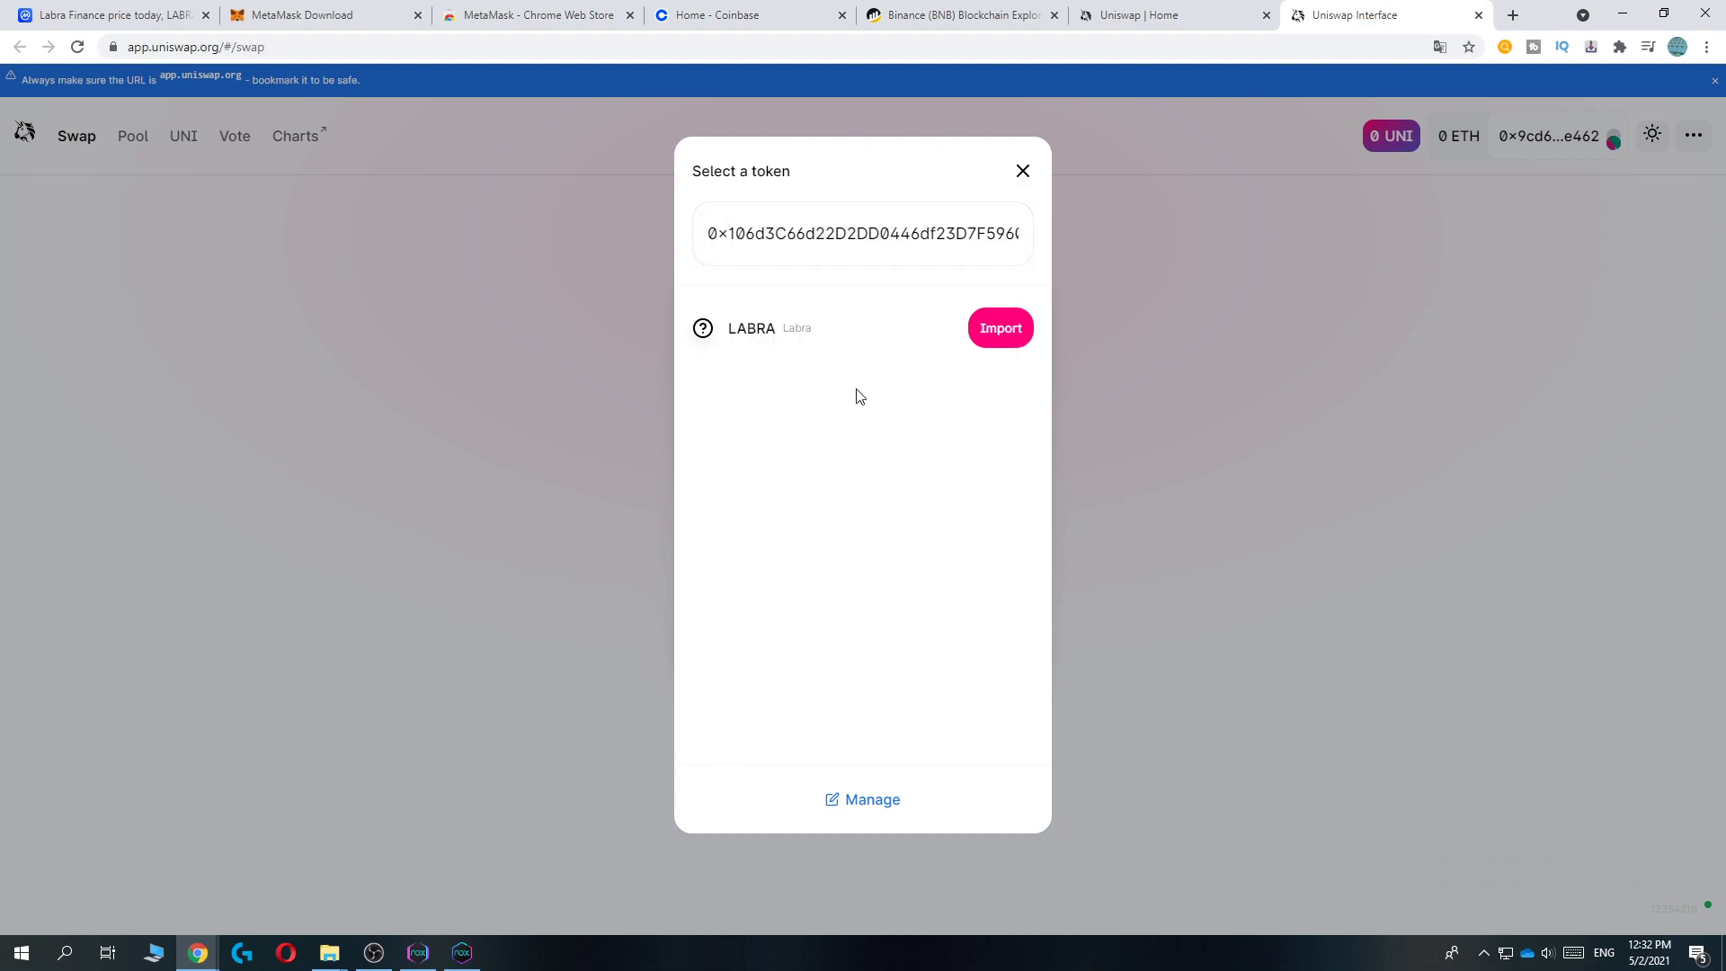
left_click(1011, 341)
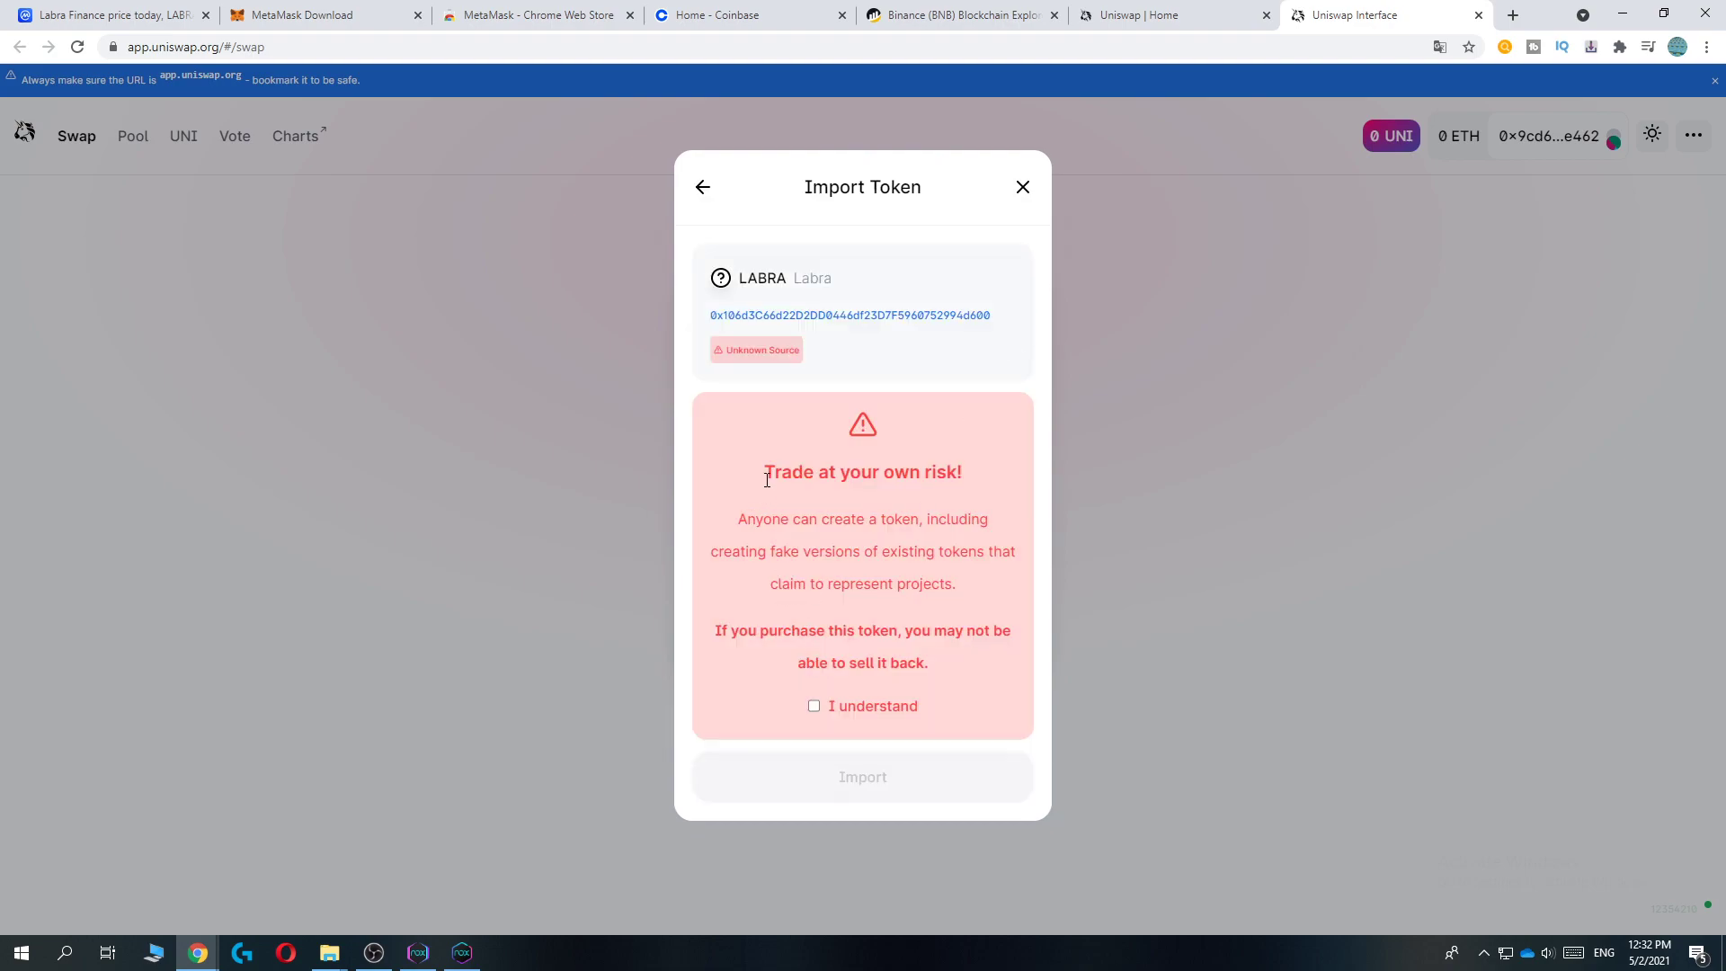
left_click_drag(767, 479, 1010, 674)
left_click(1007, 687)
left_click(814, 706)
left_click(859, 775)
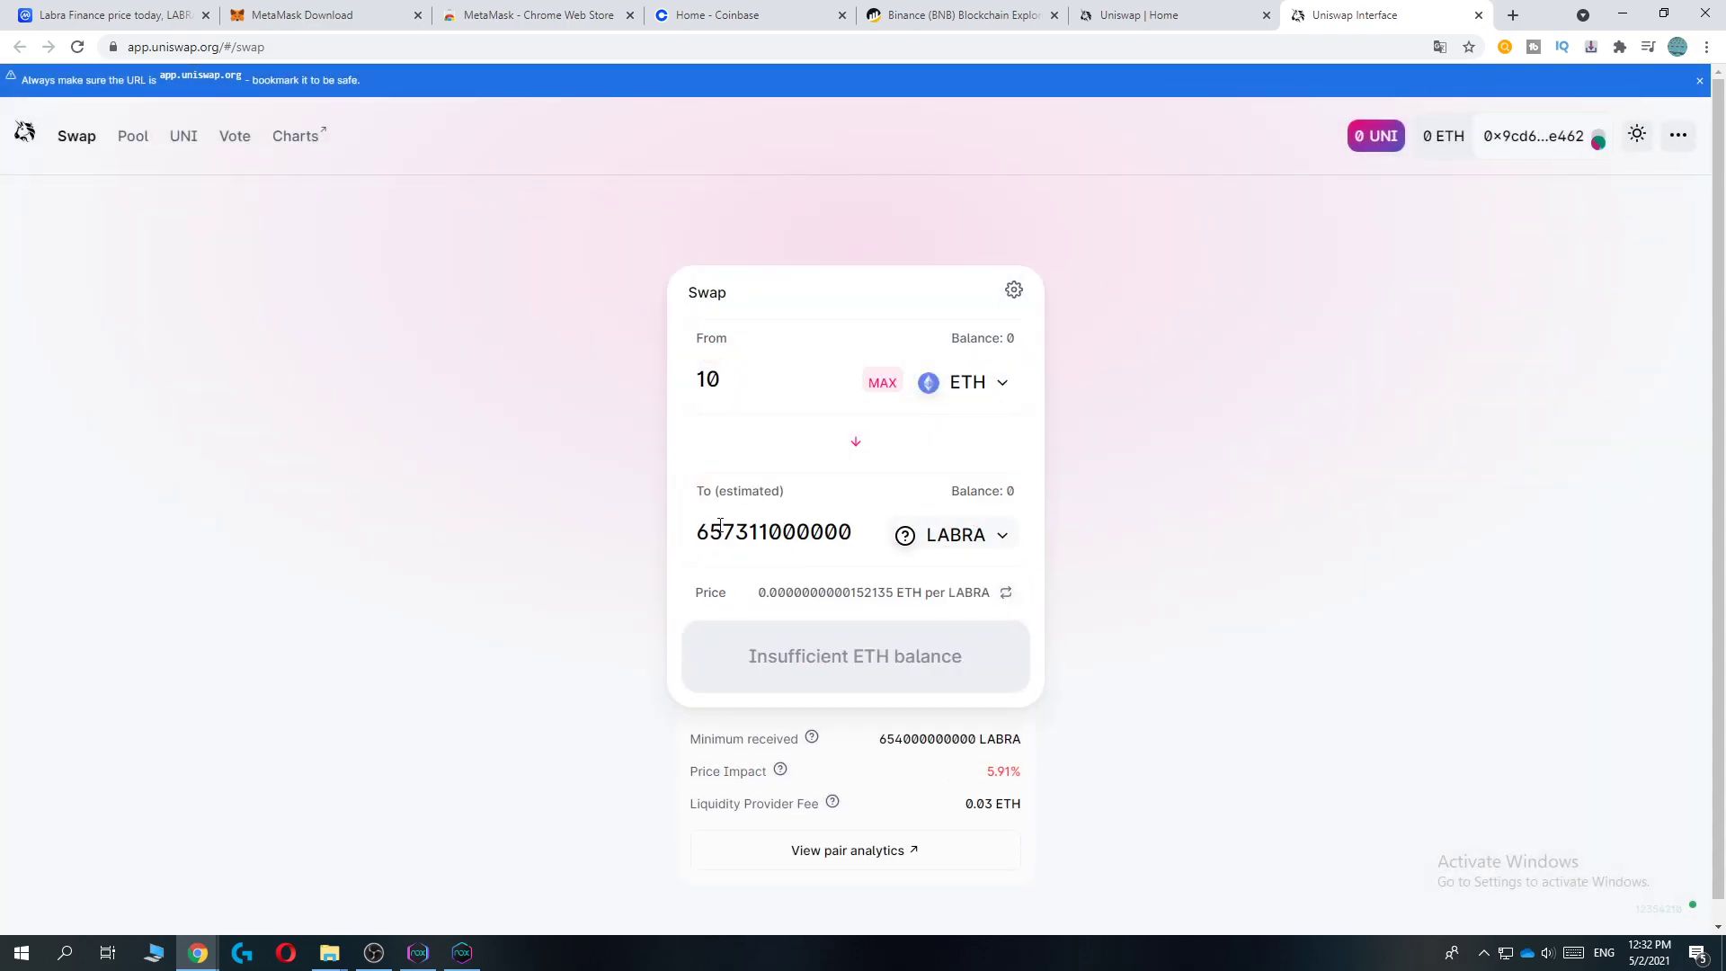
left_click_drag(700, 532, 1106, 493)
left_click(1121, 486)
scroll(1098, 439, "down", 1)
scroll(1259, 476, "up", 1)
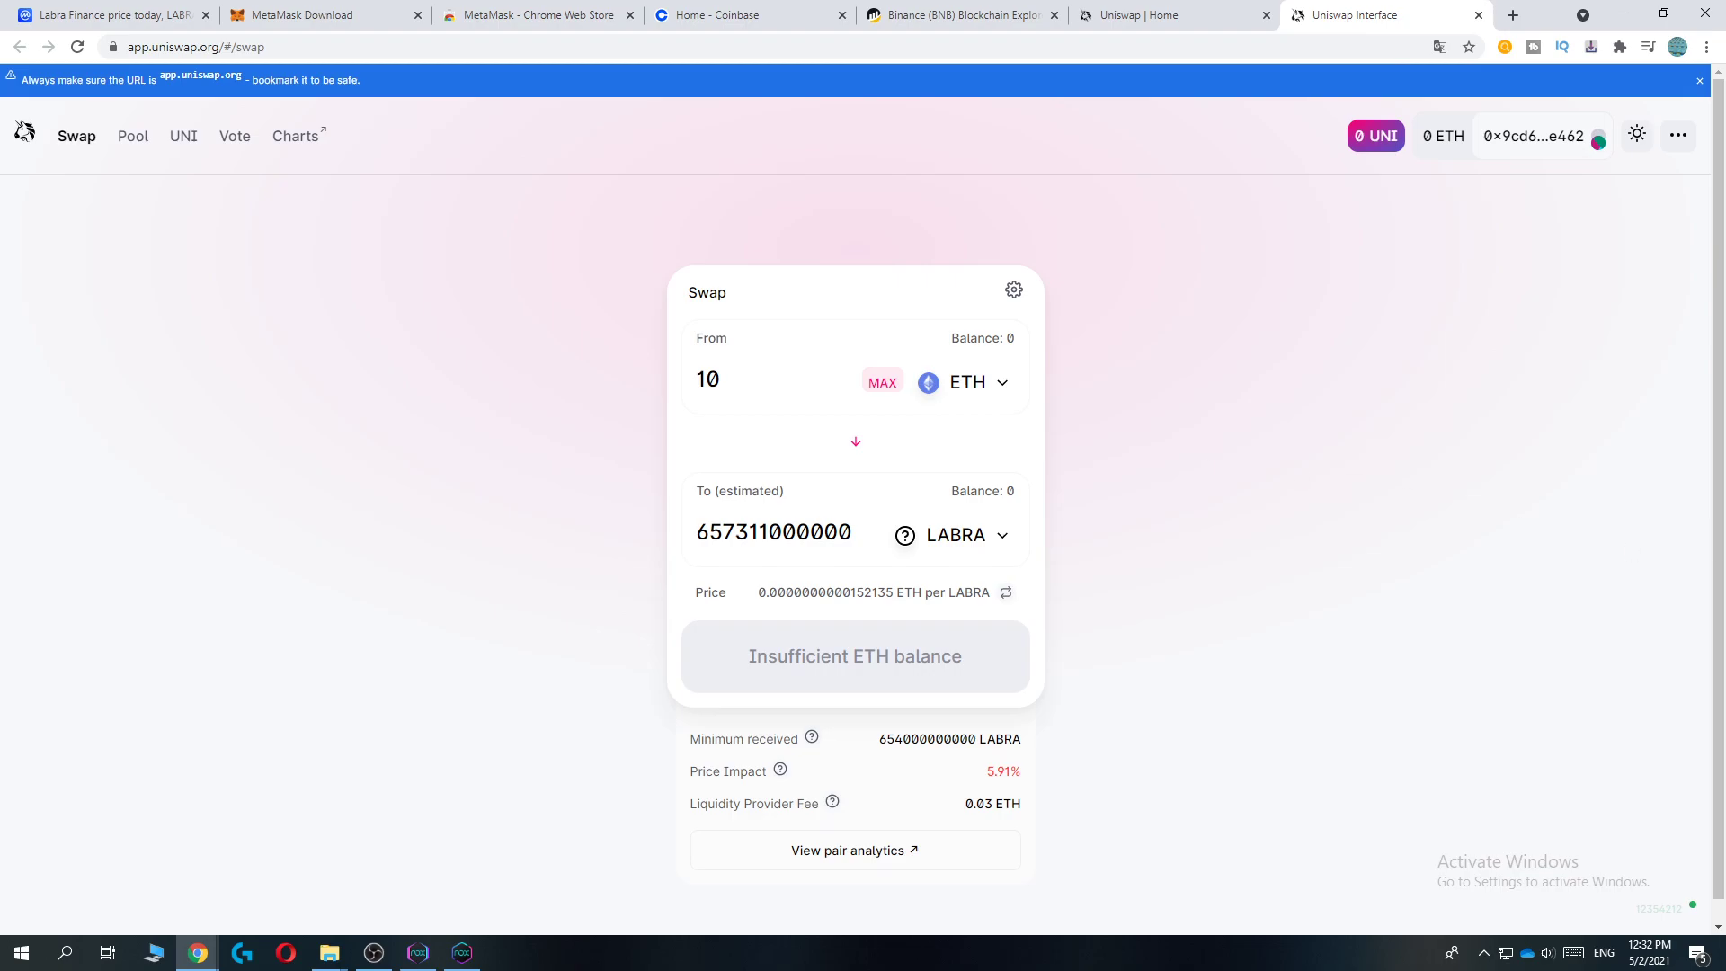